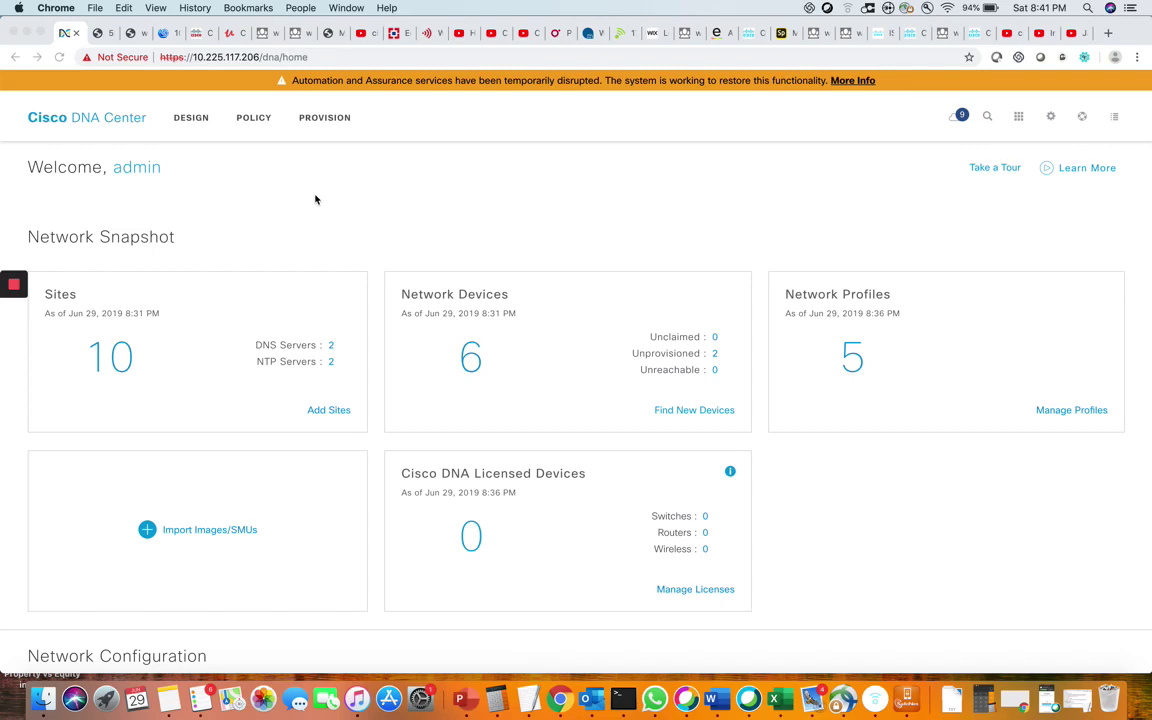
Open the Command Runner tool from the home page's Tools section and again from the tools list
{"action": "scroll", "coordinate": [315, 199], "scroll_direction": "down", "scroll_amount": 10}
{"action": "scroll", "coordinate": [316, 198], "scroll_direction": "down", "scroll_amount": 2}
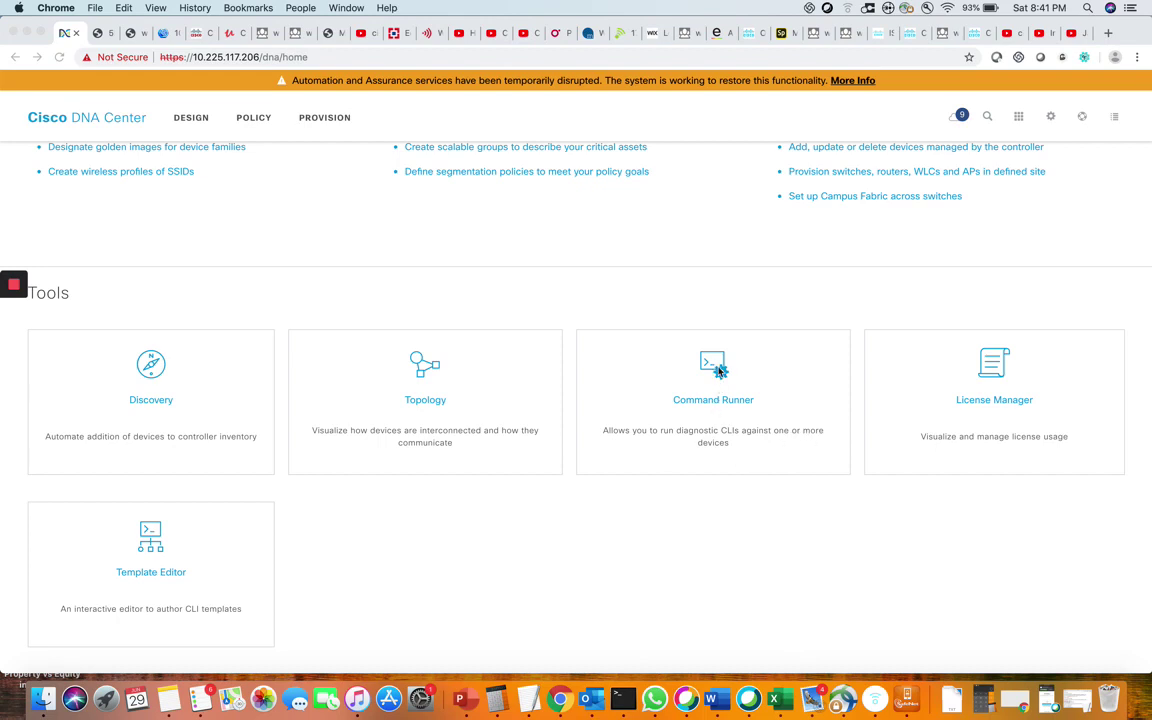
{"action": "left_click", "coordinate": [714, 403]}
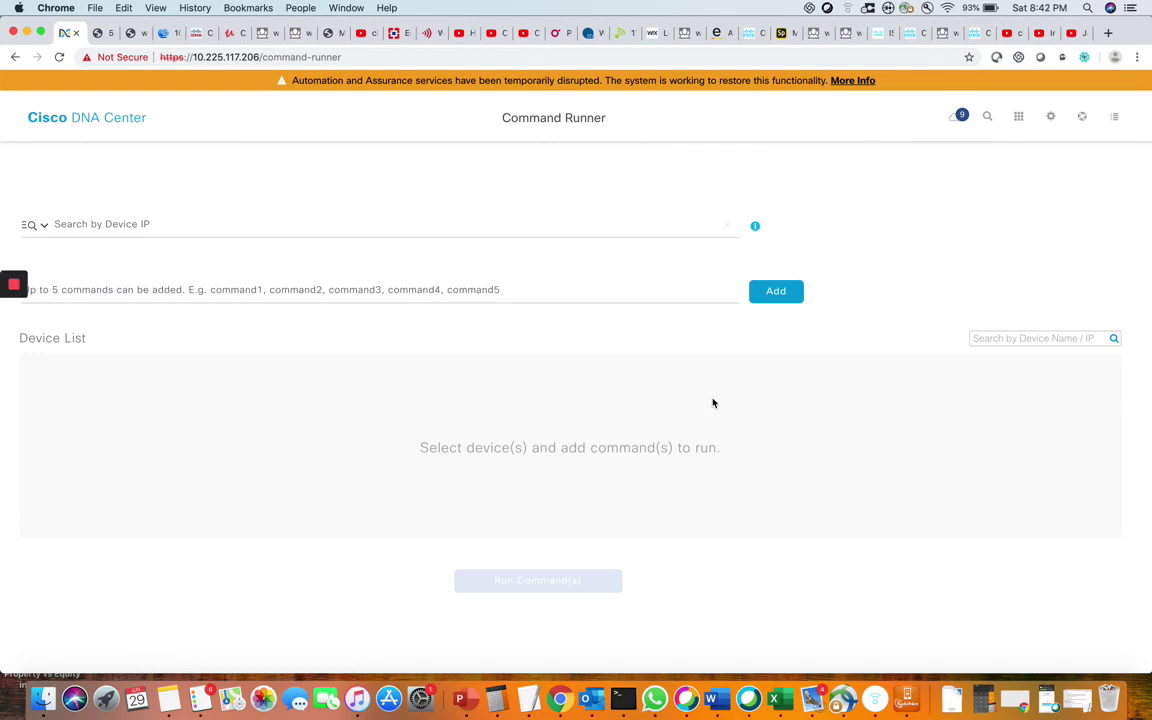
{"action": "left_click", "coordinate": [1019, 118]}
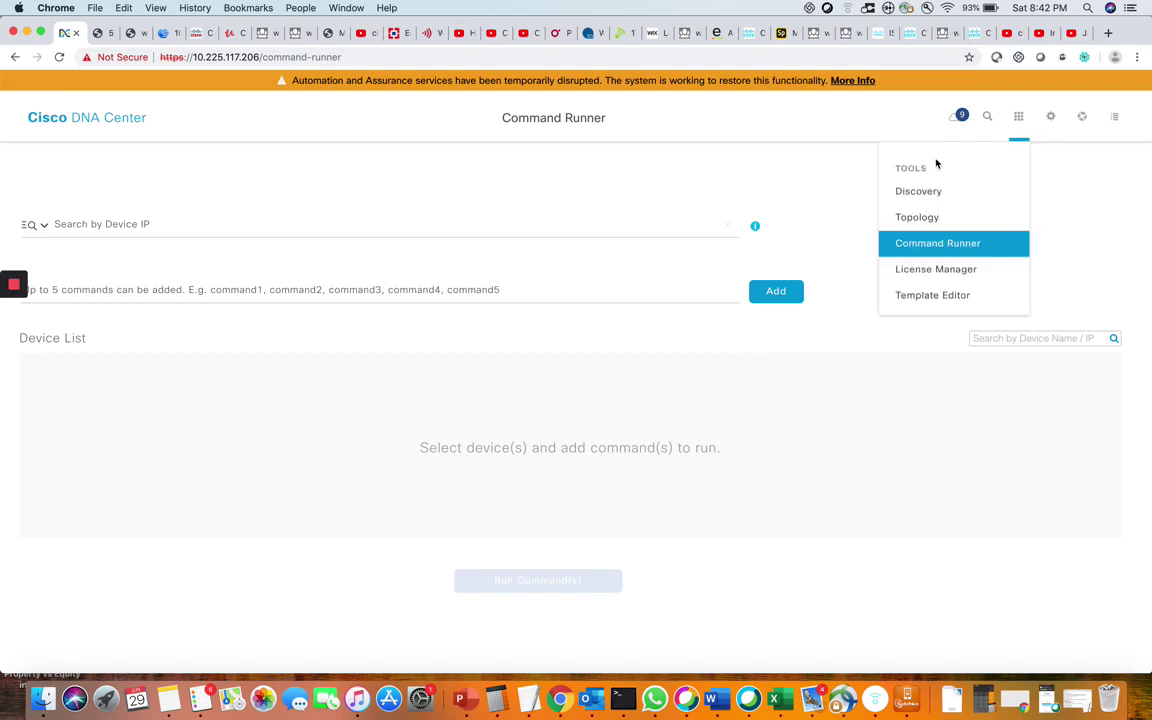
{"action": "left_click", "coordinate": [922, 245]}
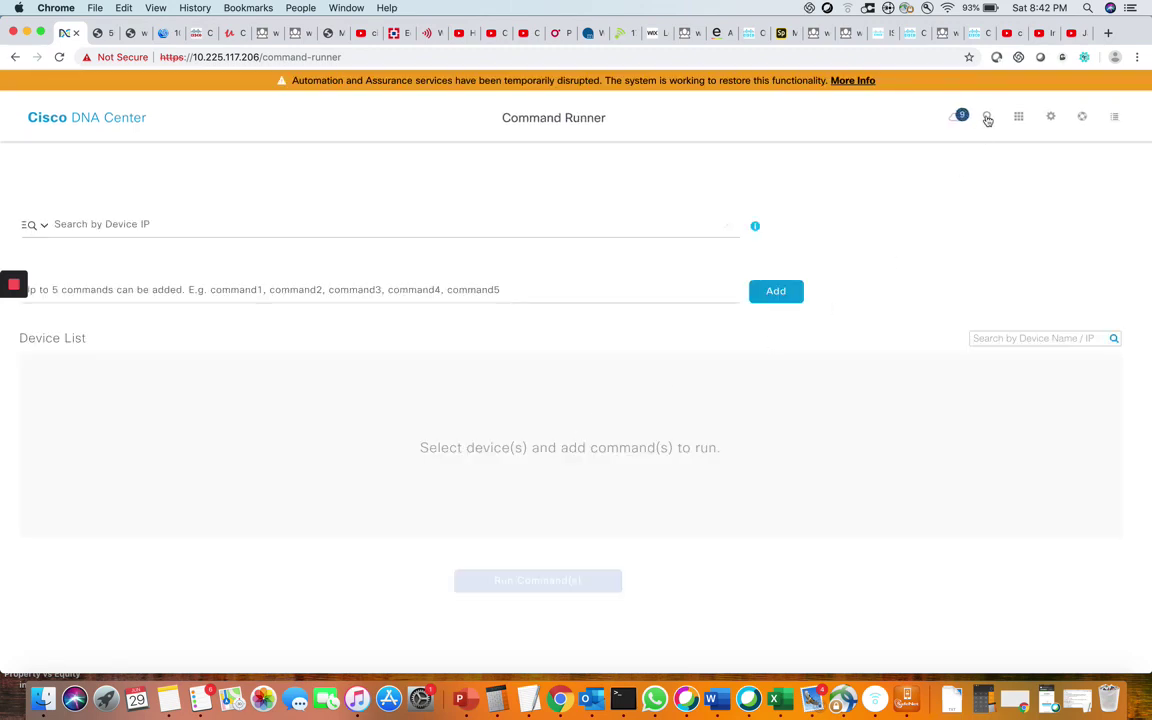
Search the application for "command" and open Command Runner from the results
{"action": "left_click", "coordinate": [987, 118]}
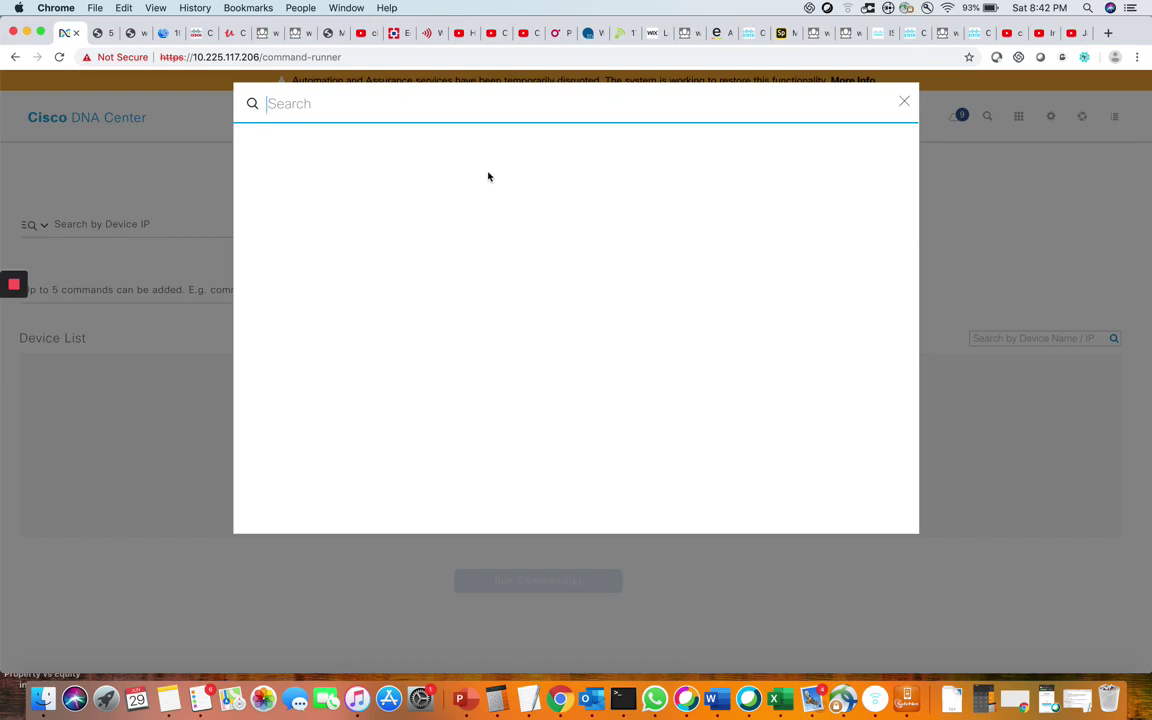
{"action": "type", "text": "command"}
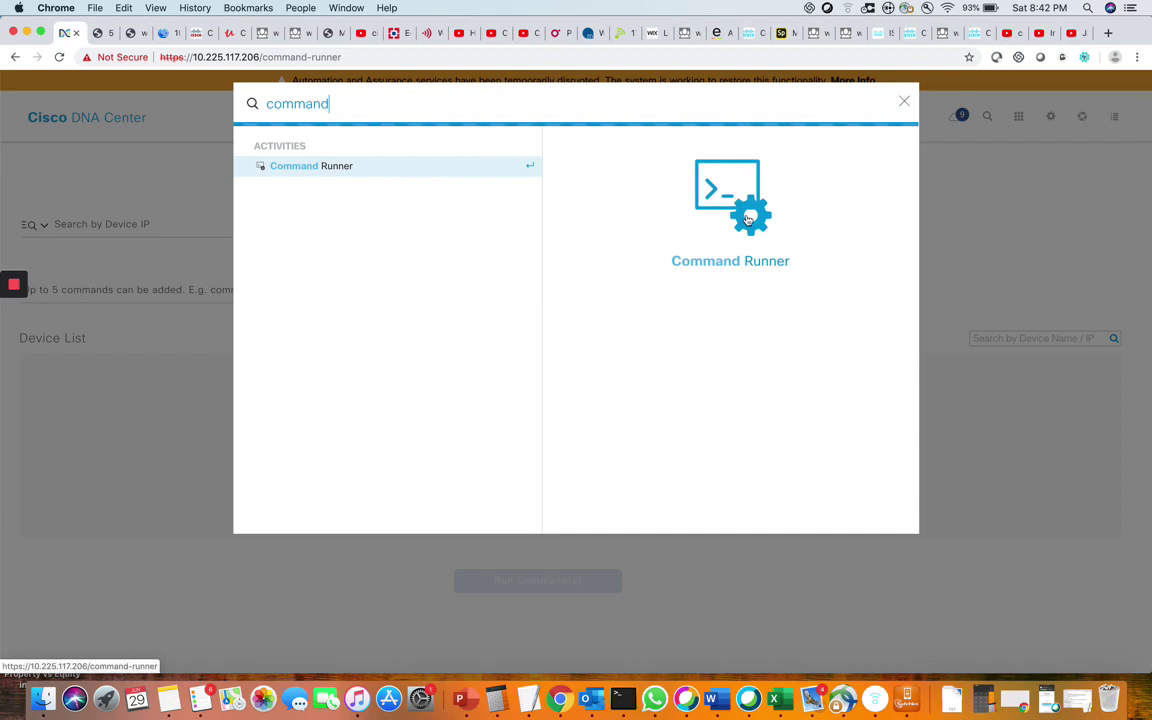
{"action": "left_click", "coordinate": [748, 219]}
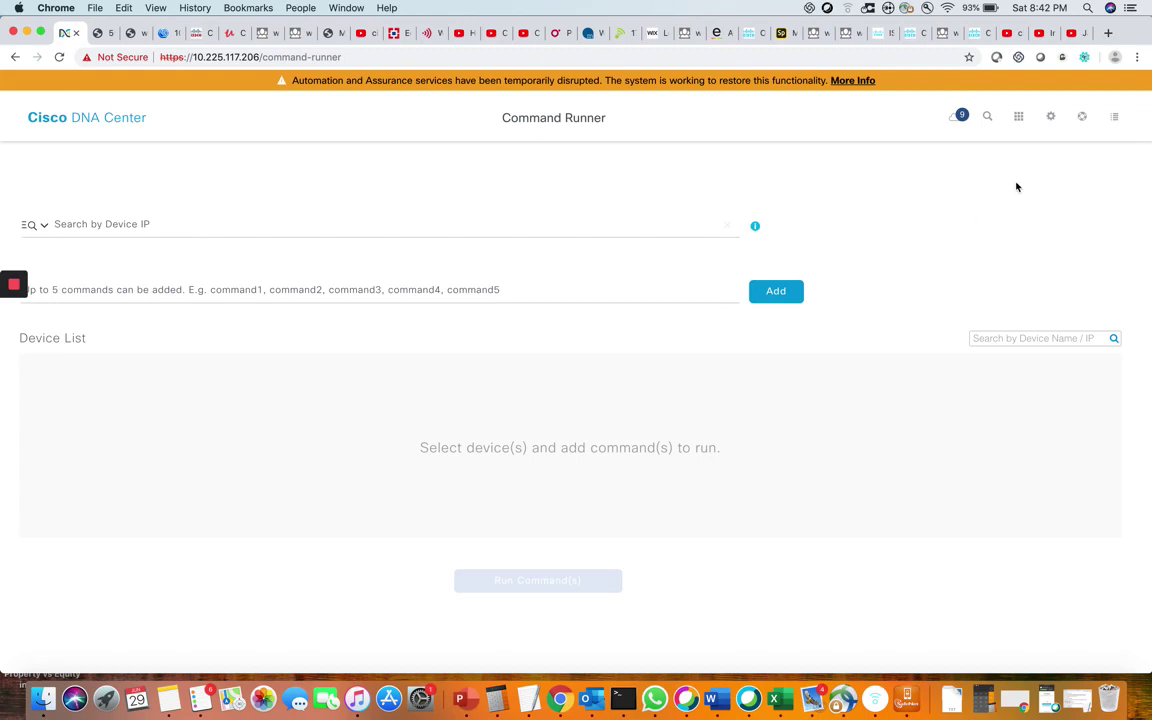
Check the installed applications in the system settings' software updates and read the description of Command Runner
{"action": "left_click", "coordinate": [1051, 119]}
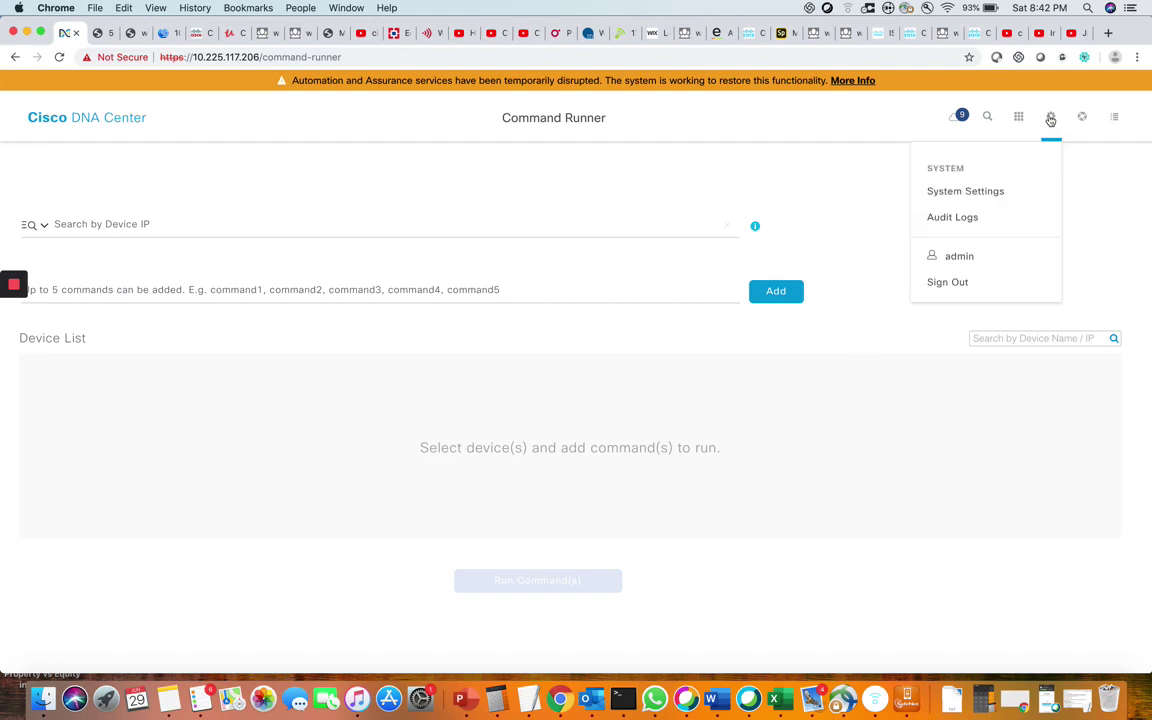
{"action": "left_click", "coordinate": [975, 193]}
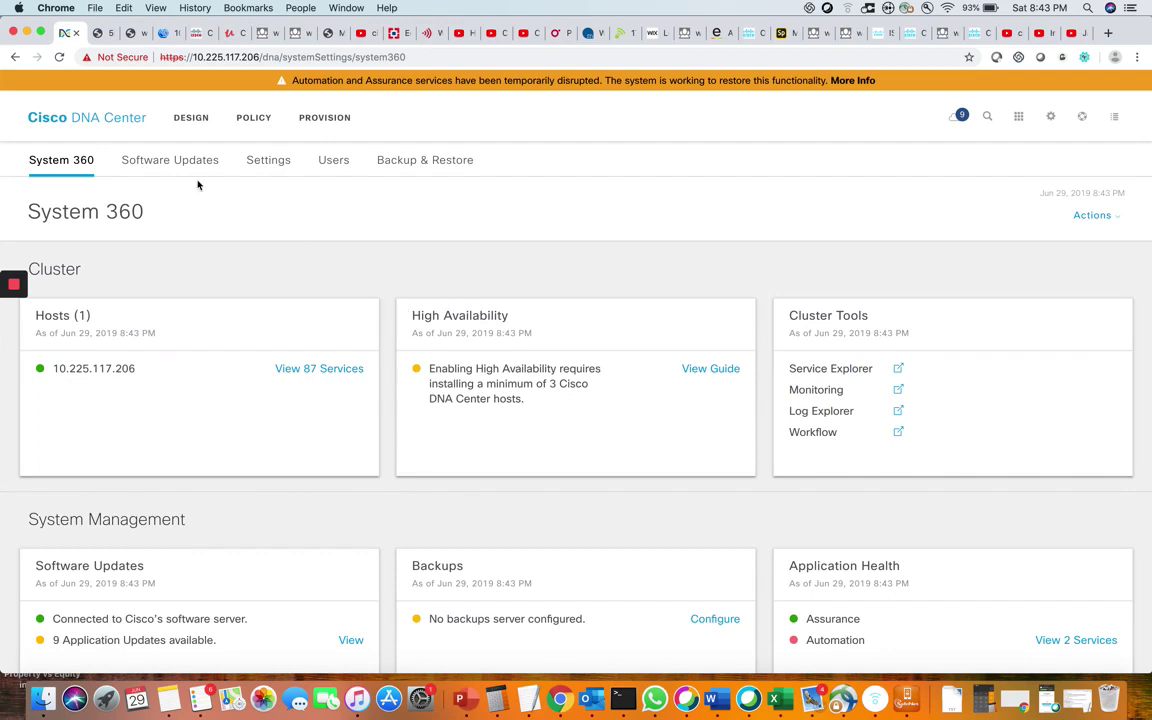
{"action": "left_click", "coordinate": [163, 161]}
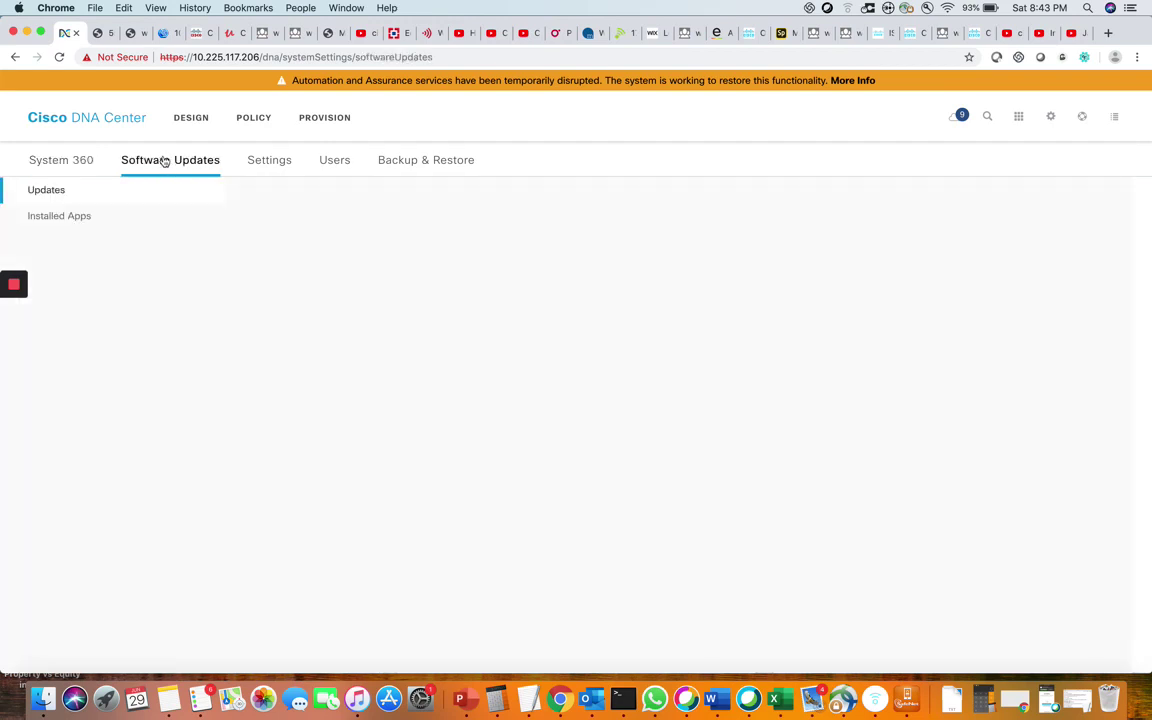
{"action": "left_click", "coordinate": [73, 221]}
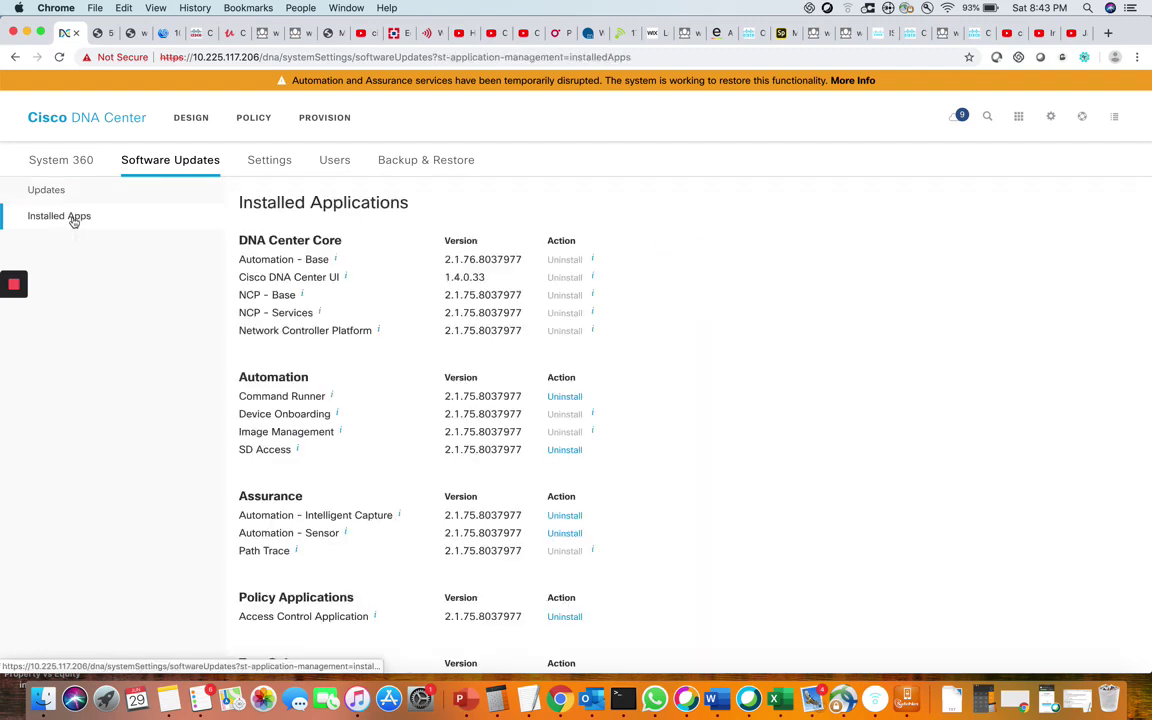
{"action": "mouse_move", "coordinate": [341, 413]}
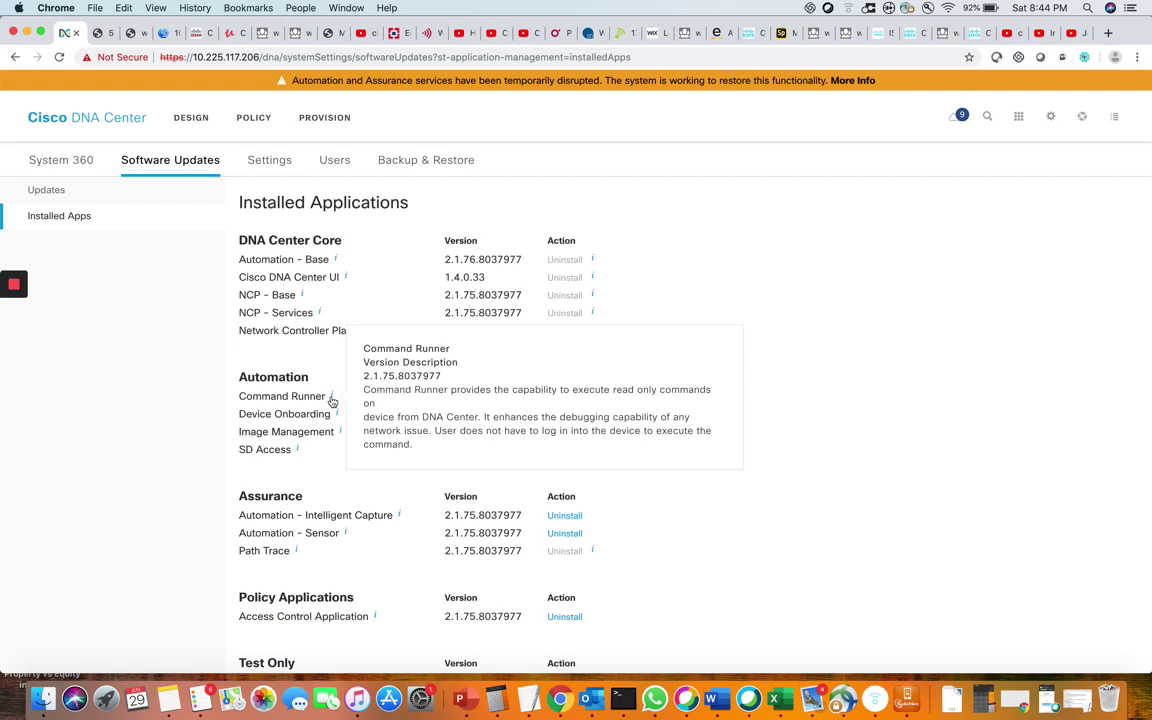
Open Command Runner and select the devices 5520-WLC, AP0C75.BD28.BAB0 and wlc-169
{"action": "left_click", "coordinate": [1027, 123]}
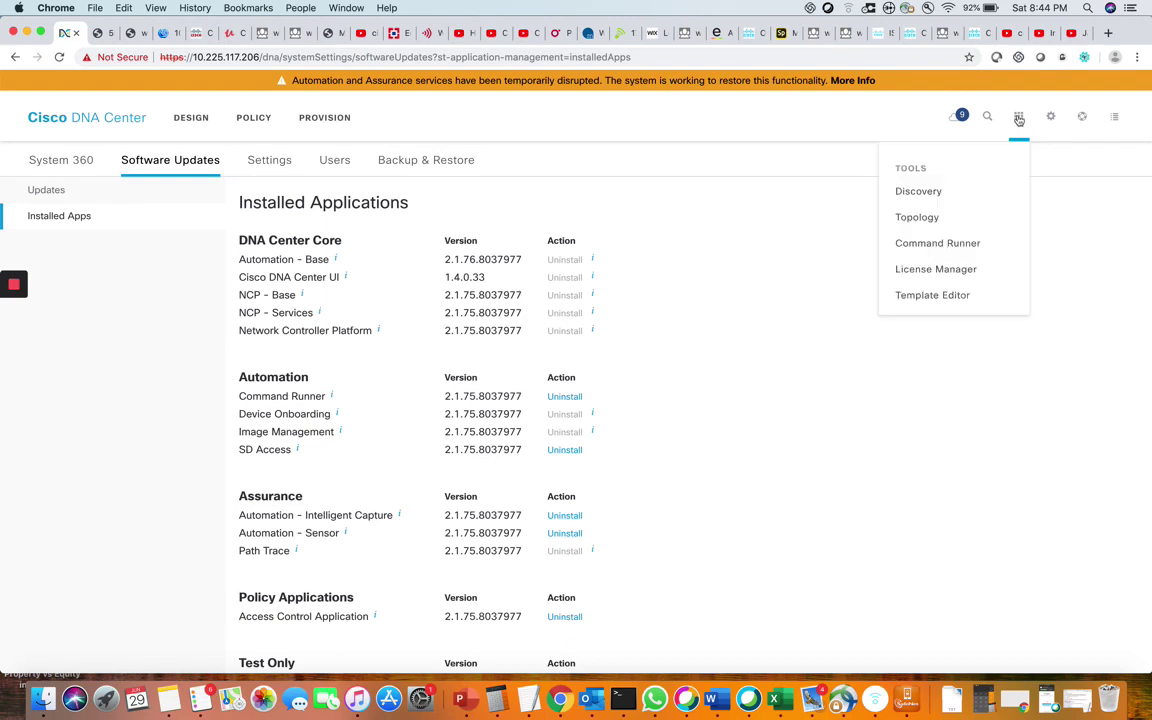
{"action": "left_click", "coordinate": [921, 243]}
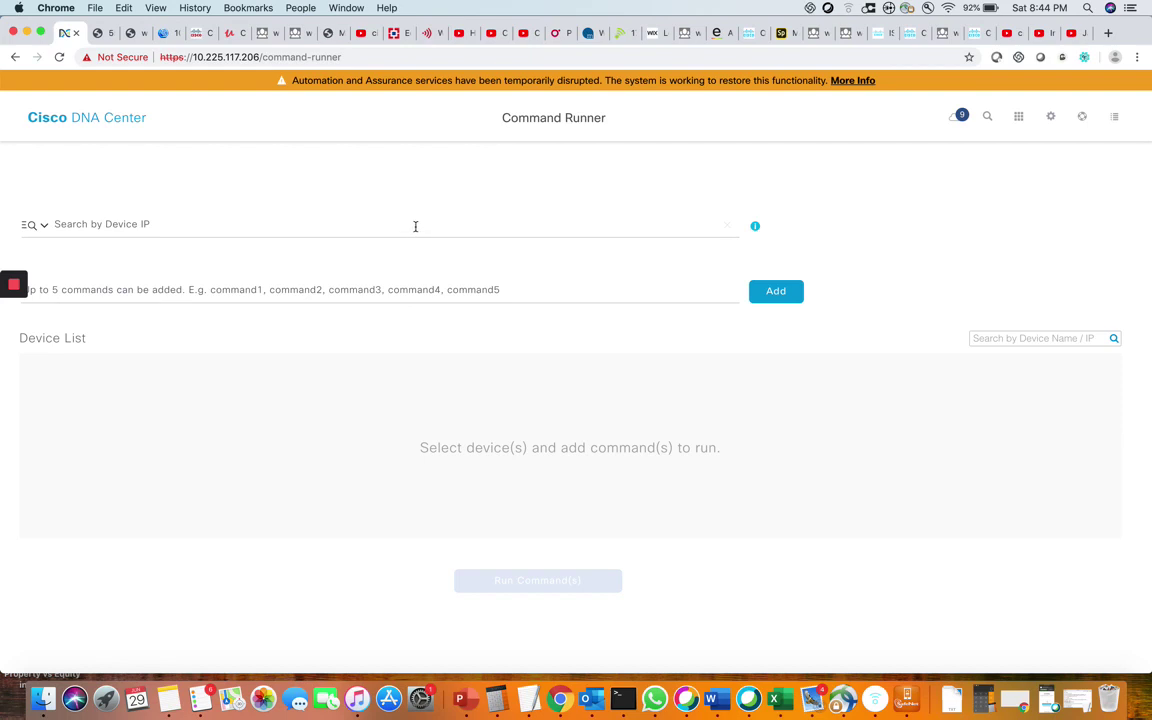
{"action": "mouse_move", "coordinate": [755, 228]}
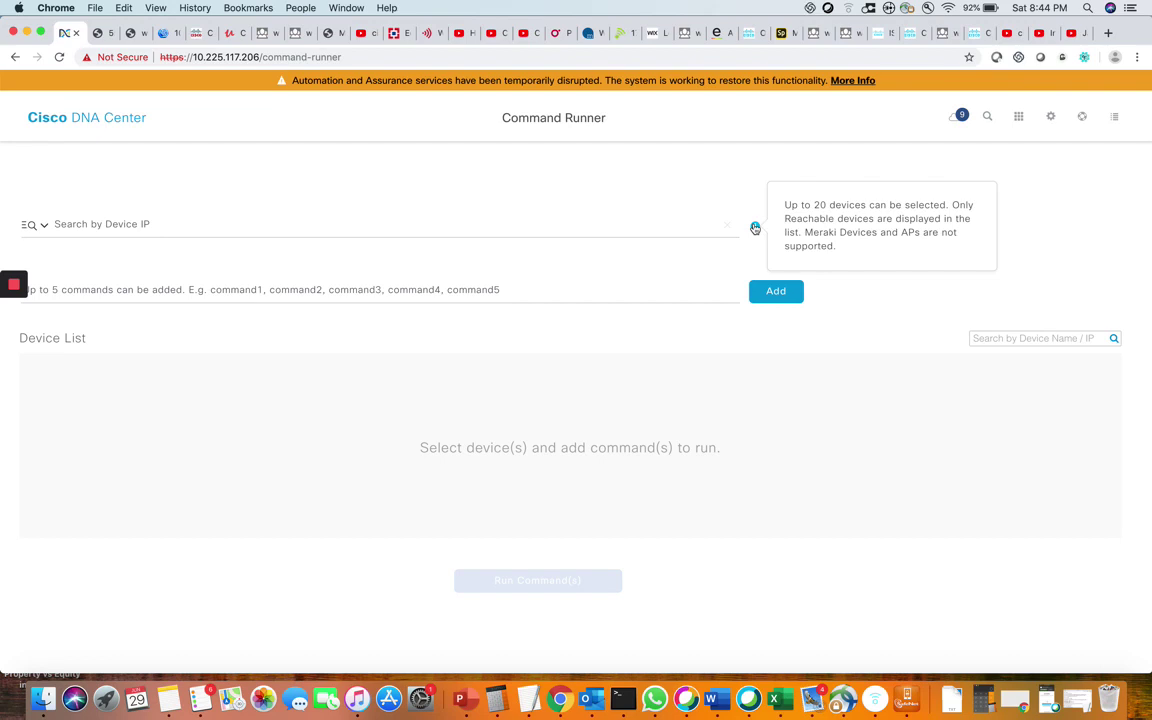
{"action": "left_click", "coordinate": [632, 230]}
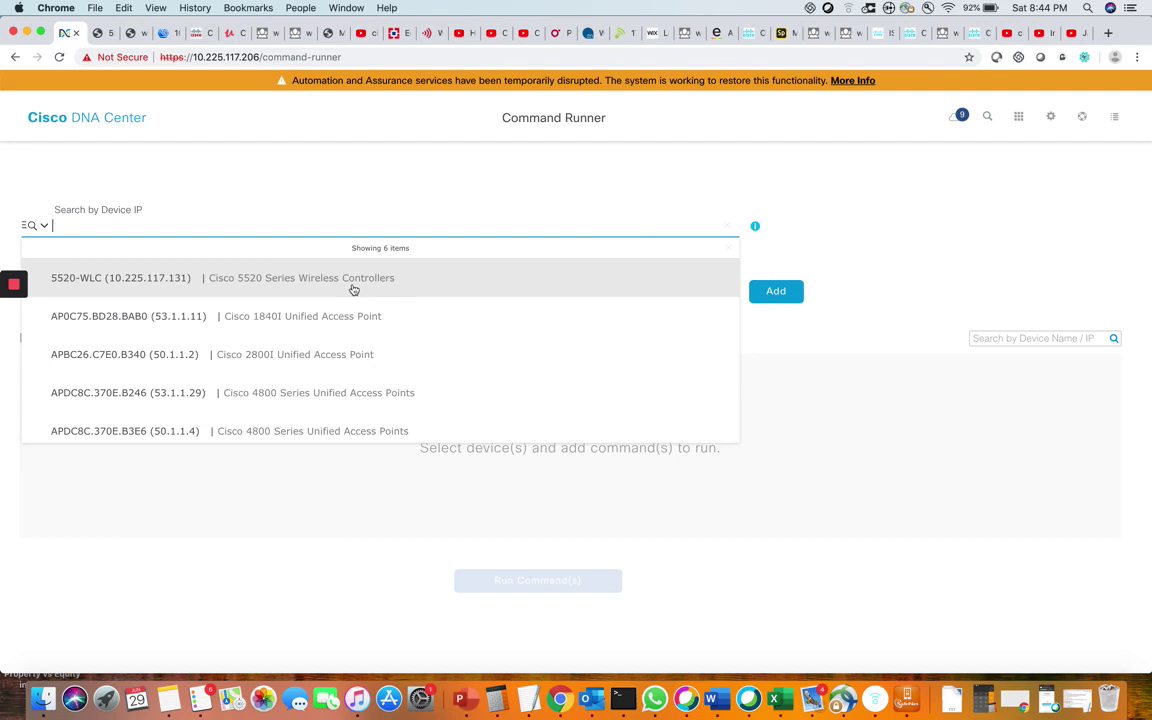
{"action": "left_click", "coordinate": [352, 289]}
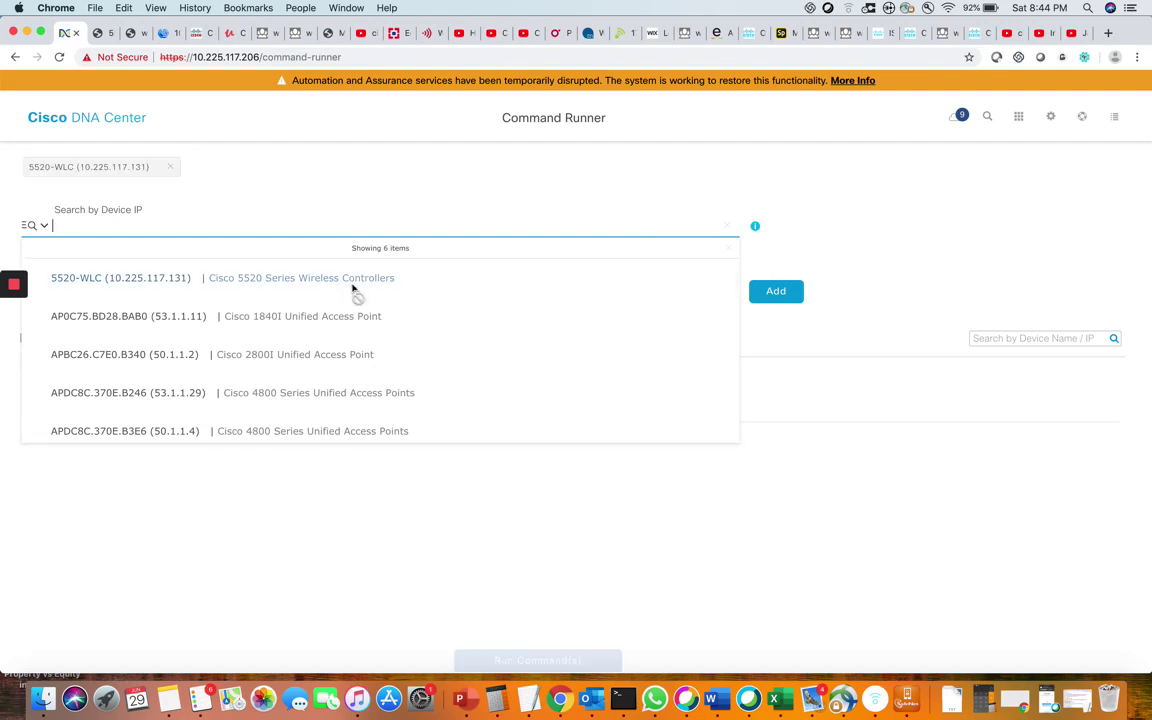
{"action": "left_click", "coordinate": [345, 318]}
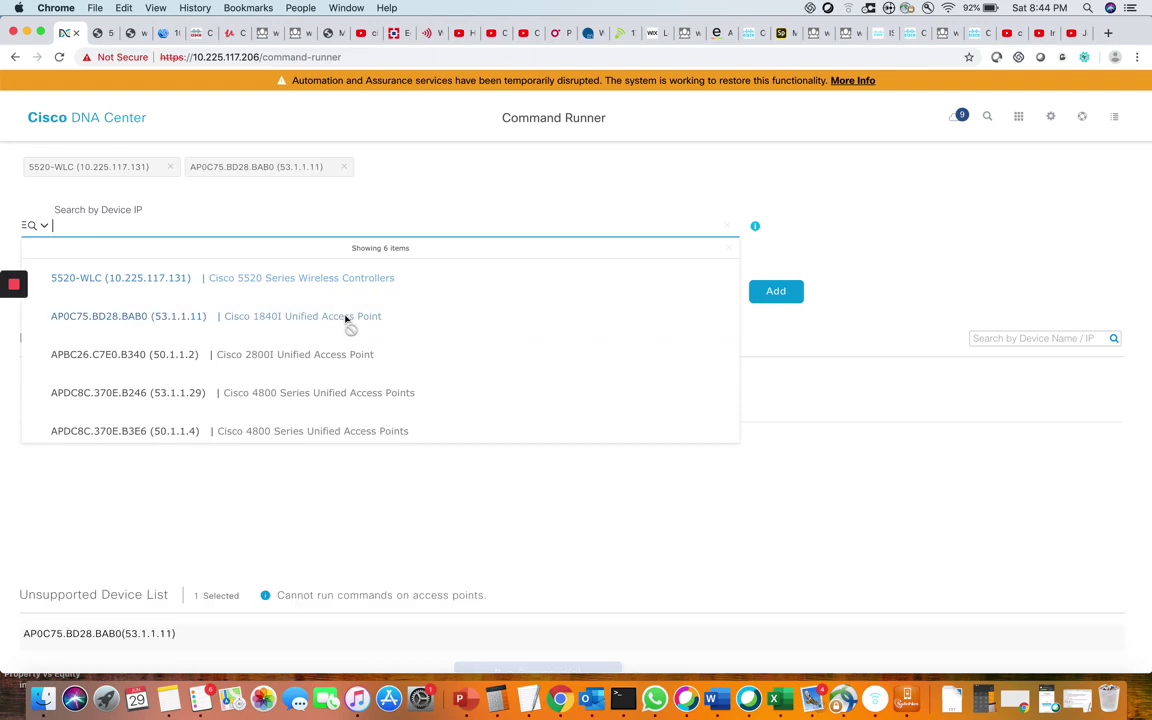
{"action": "scroll", "coordinate": [450, 400], "scroll_direction": "down", "scroll_amount": 1}
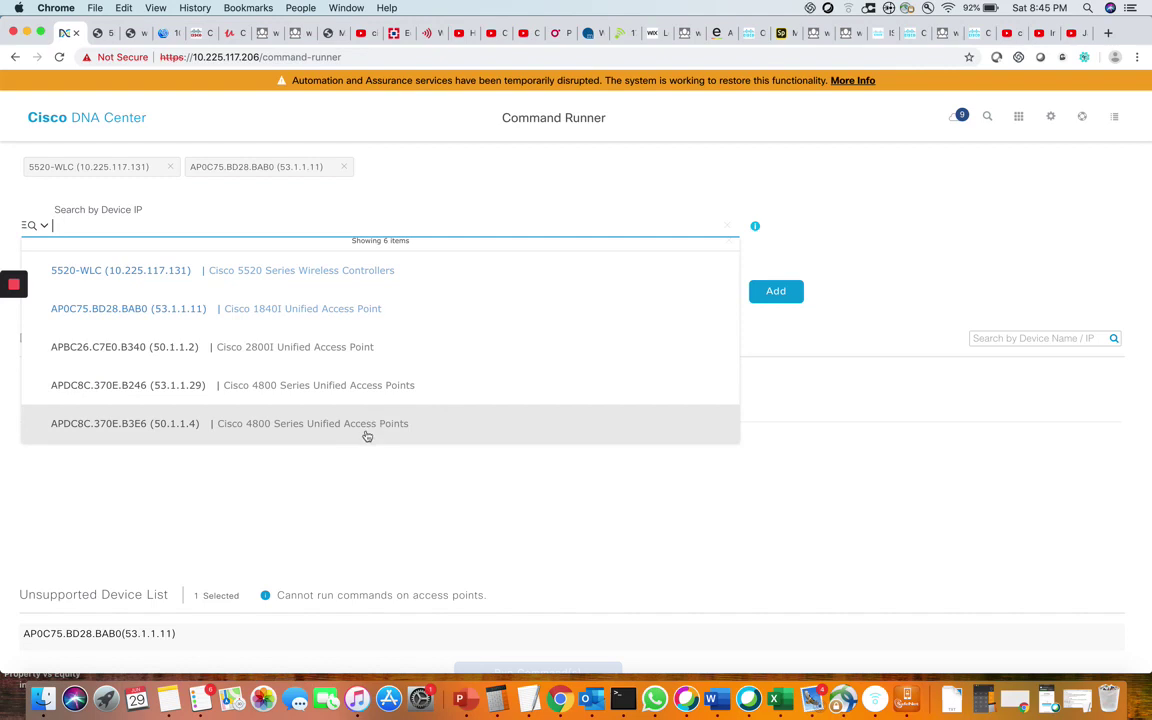
{"action": "scroll", "coordinate": [380, 391], "scroll_direction": "down", "scroll_amount": 1}
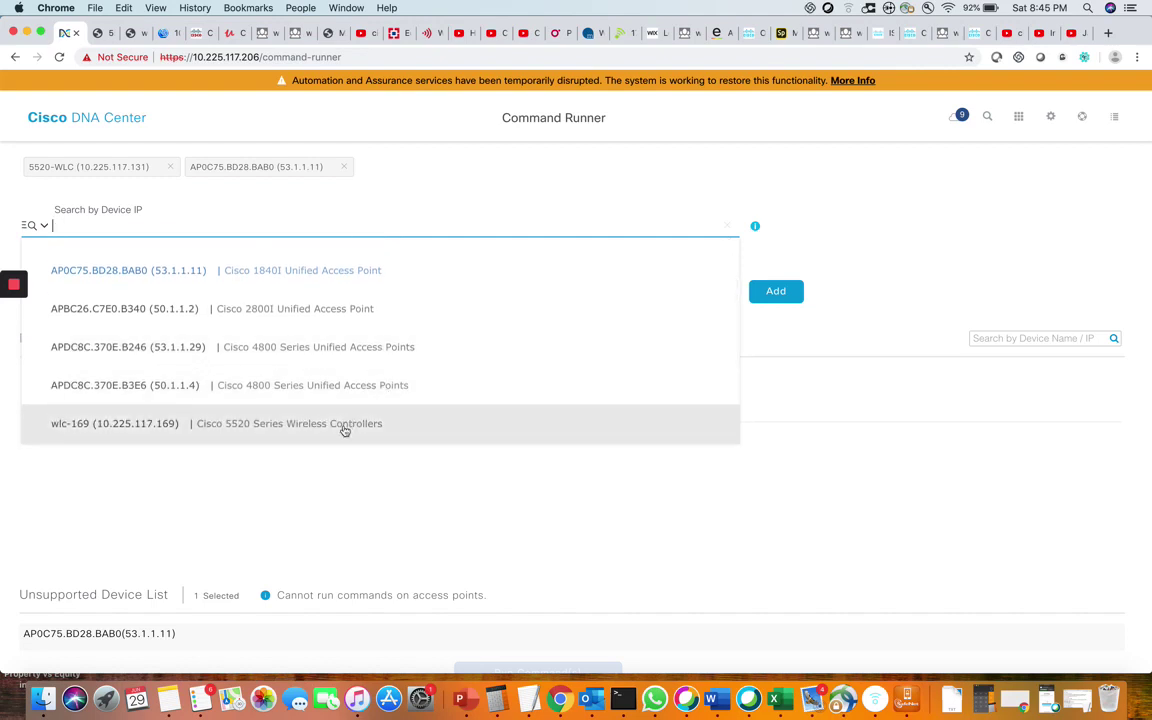
{"action": "left_click", "coordinate": [346, 428]}
{"action": "left_click", "coordinate": [391, 499]}
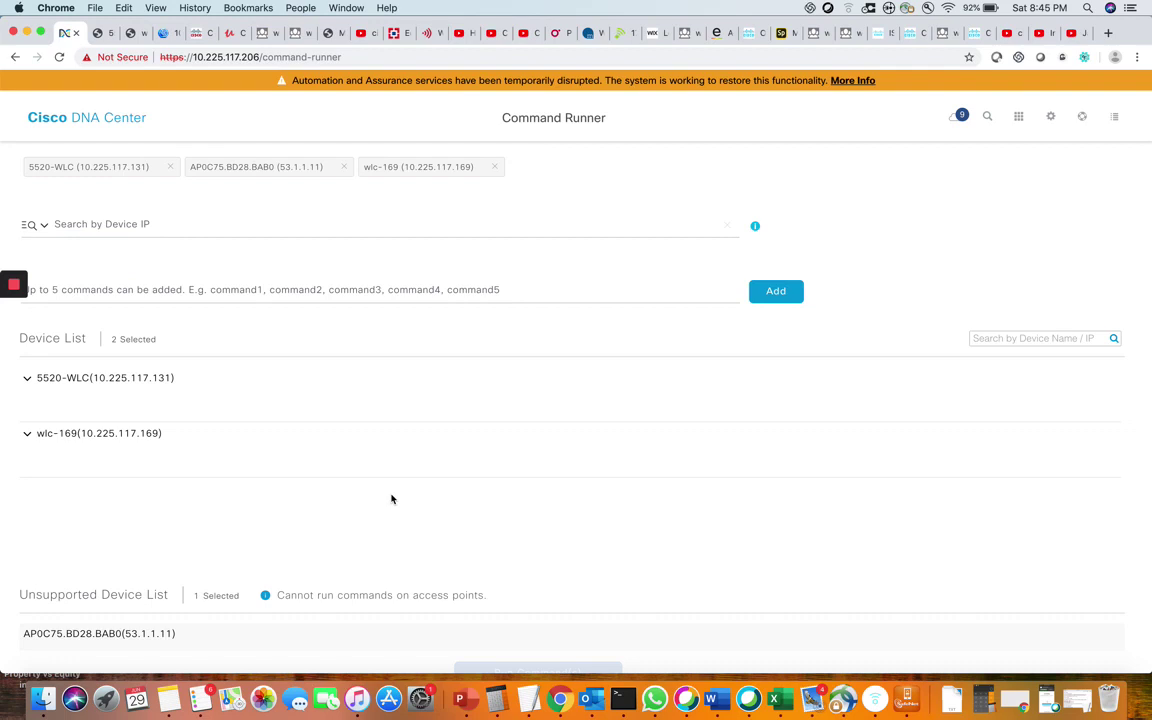
Filter the device list by 169, choose the suggested wlc-169 device, and clear the filter
{"action": "left_click", "coordinate": [1016, 339]}
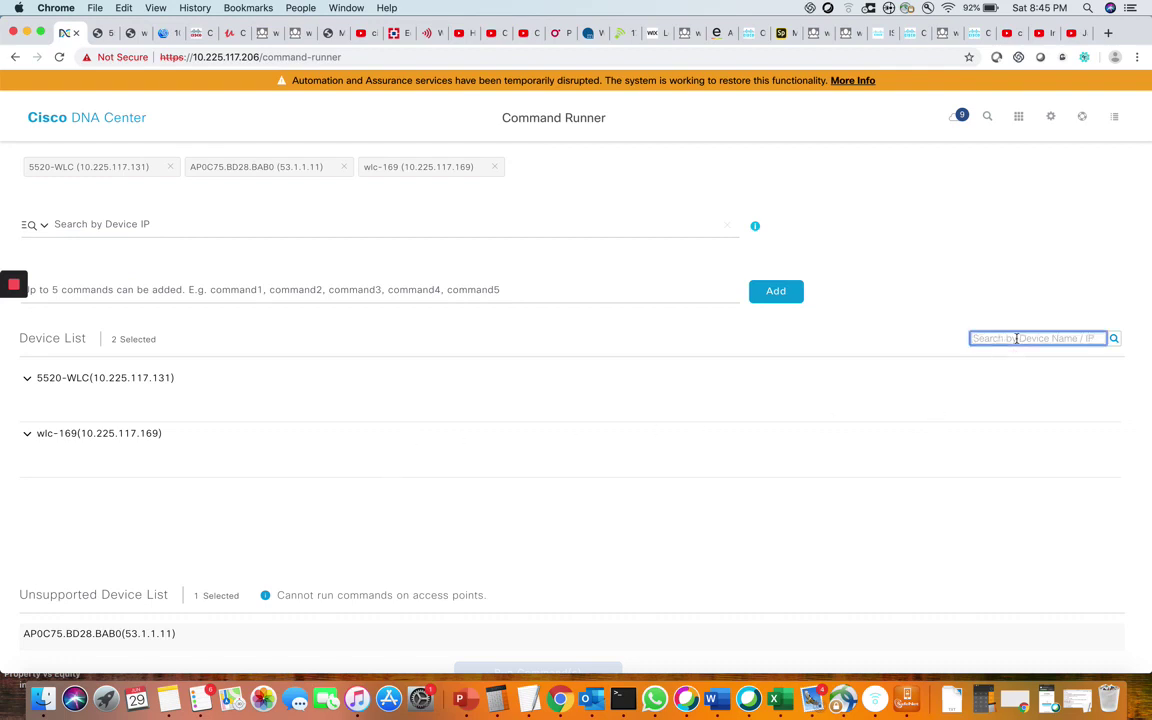
{"action": "type", "text": "169"}
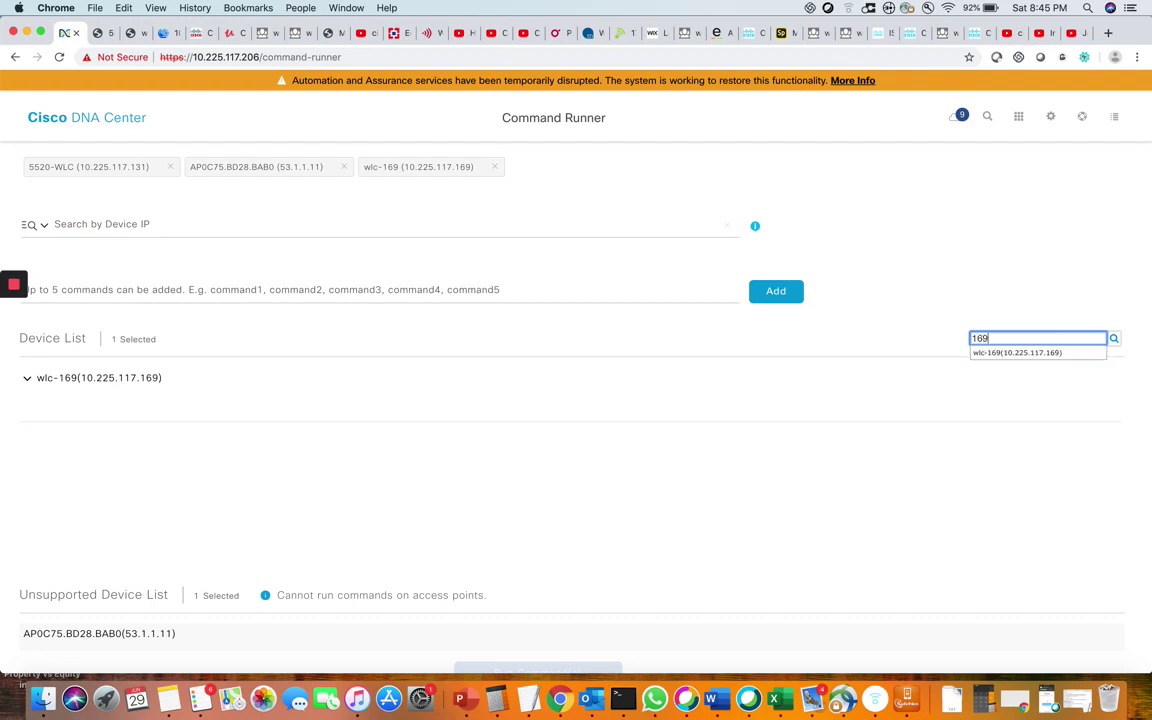
{"action": "left_click", "coordinate": [1029, 353]}
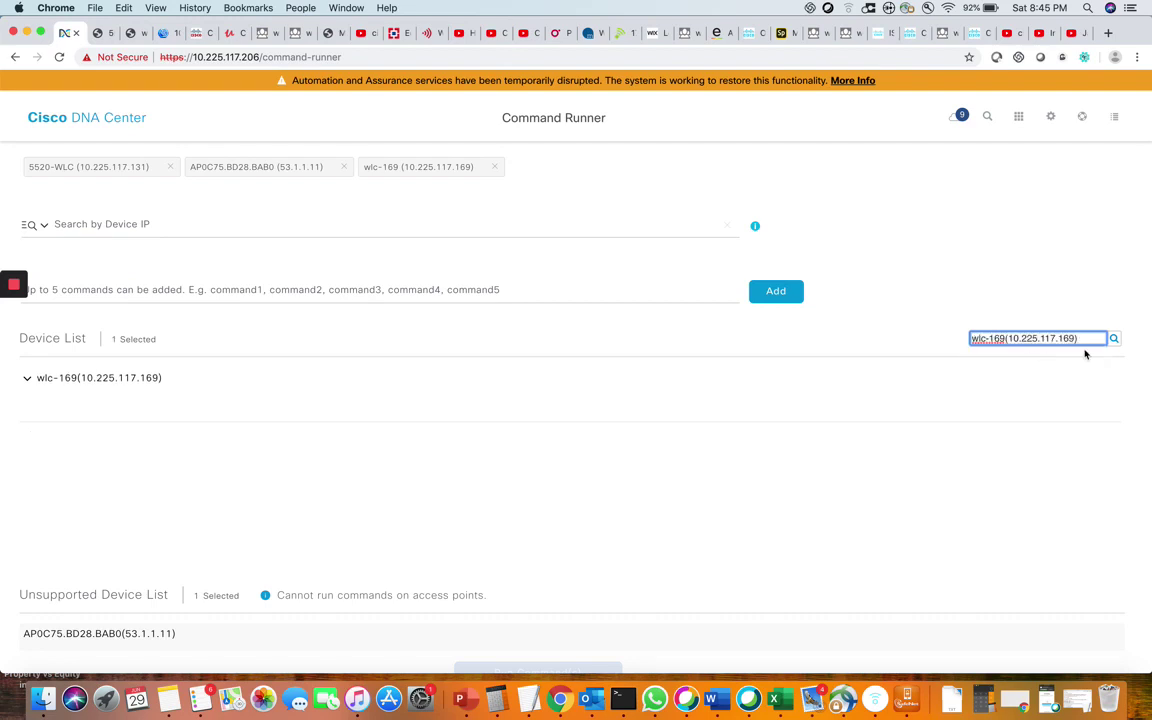
{"action": "key", "text": "BackSpace"}
{"action": "key", "text": "BackSpace"}
{"action": "key", "text": "BackSpace"}
{"action": "key", "text": "BackSpace"}
{"action": "key", "text": "BackSpace"}
{"action": "key", "text": "BackSpace"}
{"action": "key", "text": "BackSpace"}
{"action": "key", "text": "BackSpace"}
{"action": "key", "text": "BackSpace"}
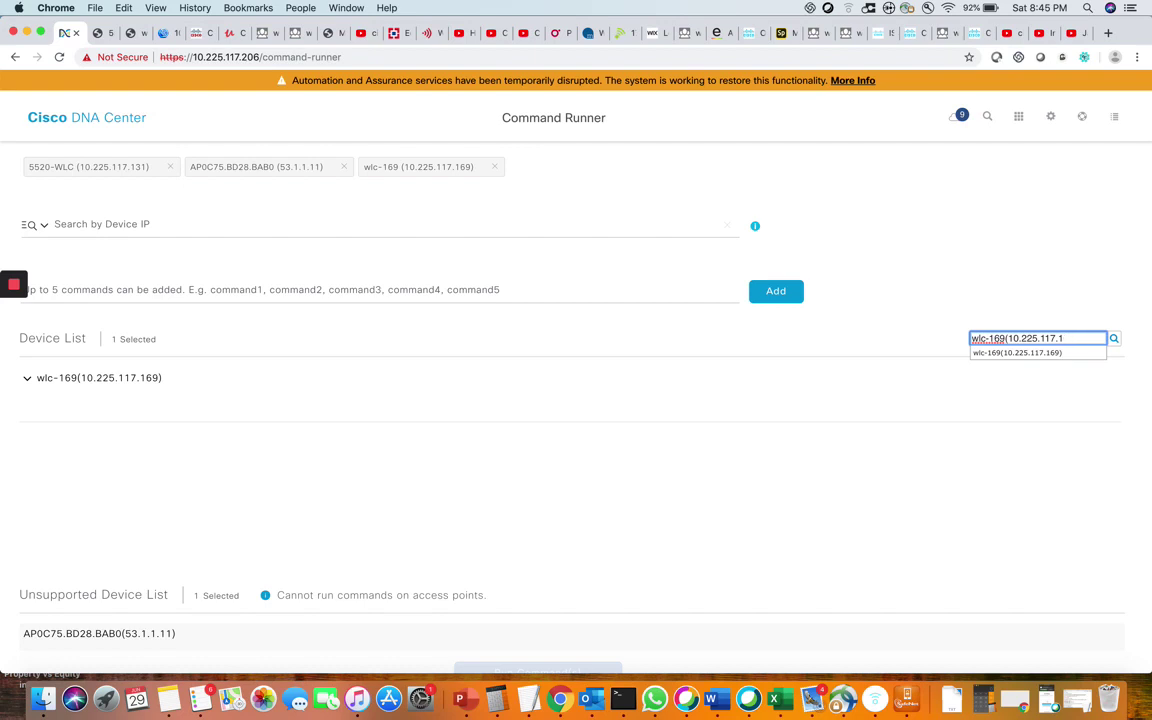
{"action": "key", "text": "BackSpace"}
{"action": "key", "text": "BackSpace"}
{"action": "key", "text": "BackSpace"}
{"action": "key", "text": "BackSpace"}
{"action": "key", "text": "BackSpace"}
{"action": "key", "text": "BackSpace"}
{"action": "key", "text": "BackSpace"}
{"action": "key", "text": "BackSpace"}
{"action": "key", "text": "BackSpace"}
{"action": "key", "text": "BackSpace"}
{"action": "key", "text": "BackSpace"}
{"action": "key", "text": "BackSpace"}
{"action": "key", "text": "BackSpace"}
{"action": "key", "text": "BackSpace"}
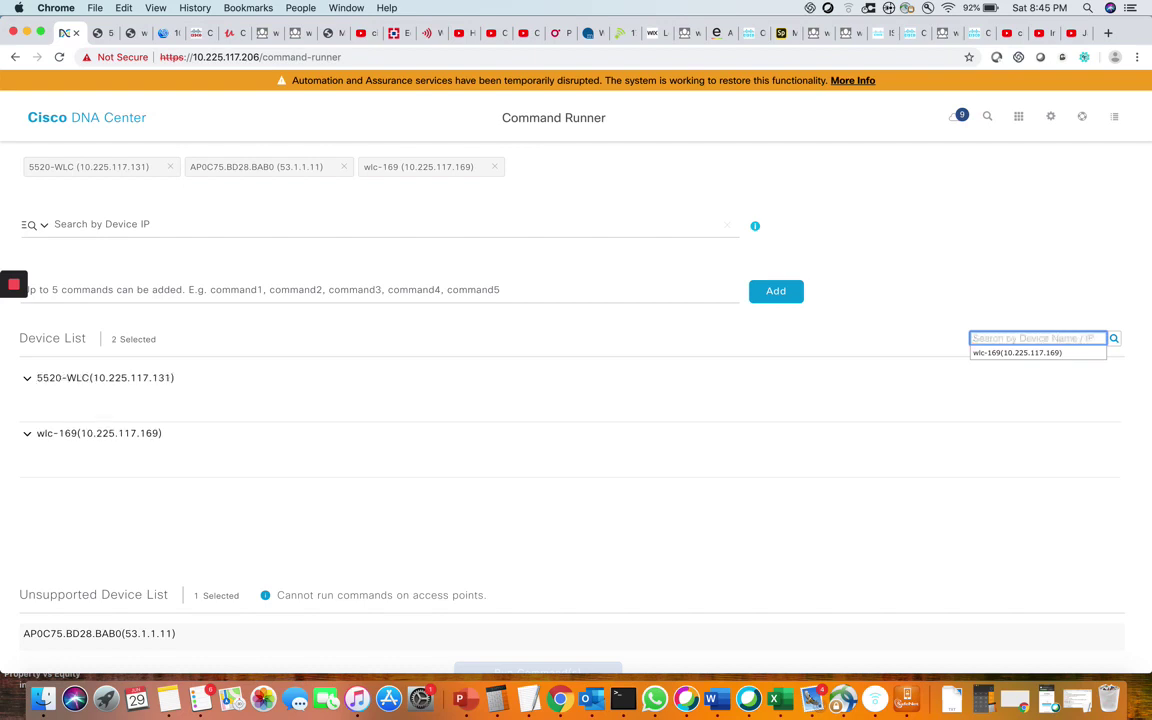
{"action": "left_click", "coordinate": [920, 280]}
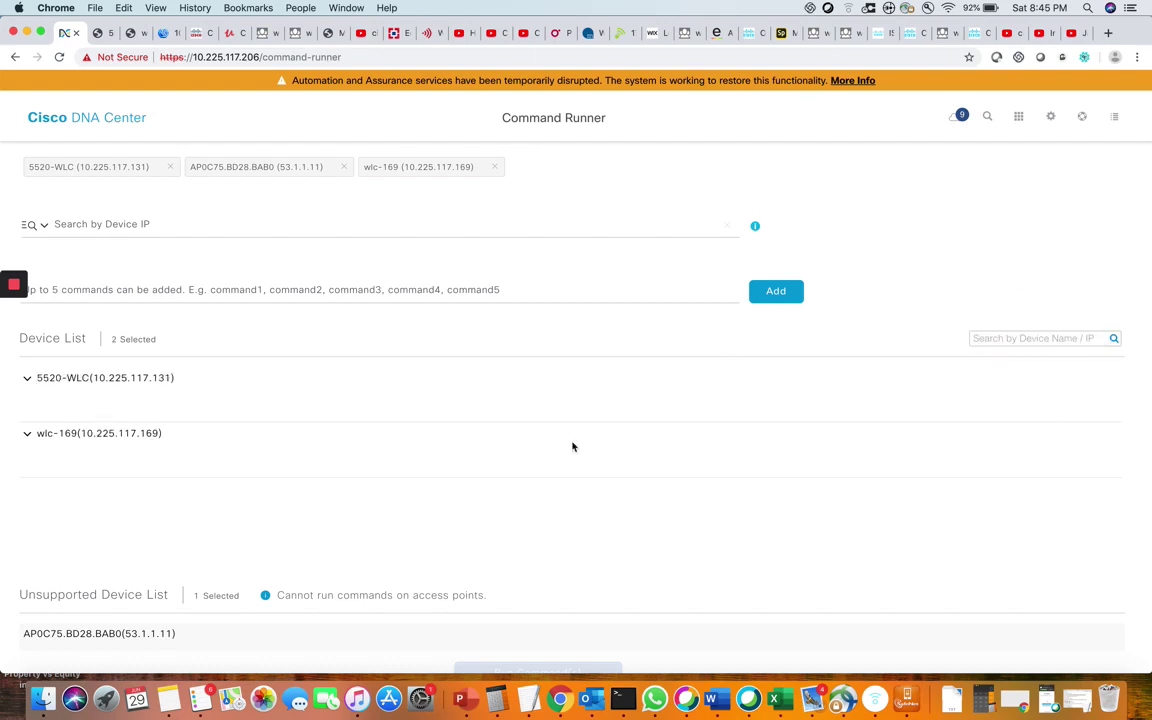
Add the commands "show wlan summary" and "show interface summary" to both wireless controllers as one comma-separated entry
{"action": "left_click", "coordinate": [28, 380]}
{"action": "left_click", "coordinate": [28, 380]}
{"action": "left_click", "coordinate": [198, 291]}
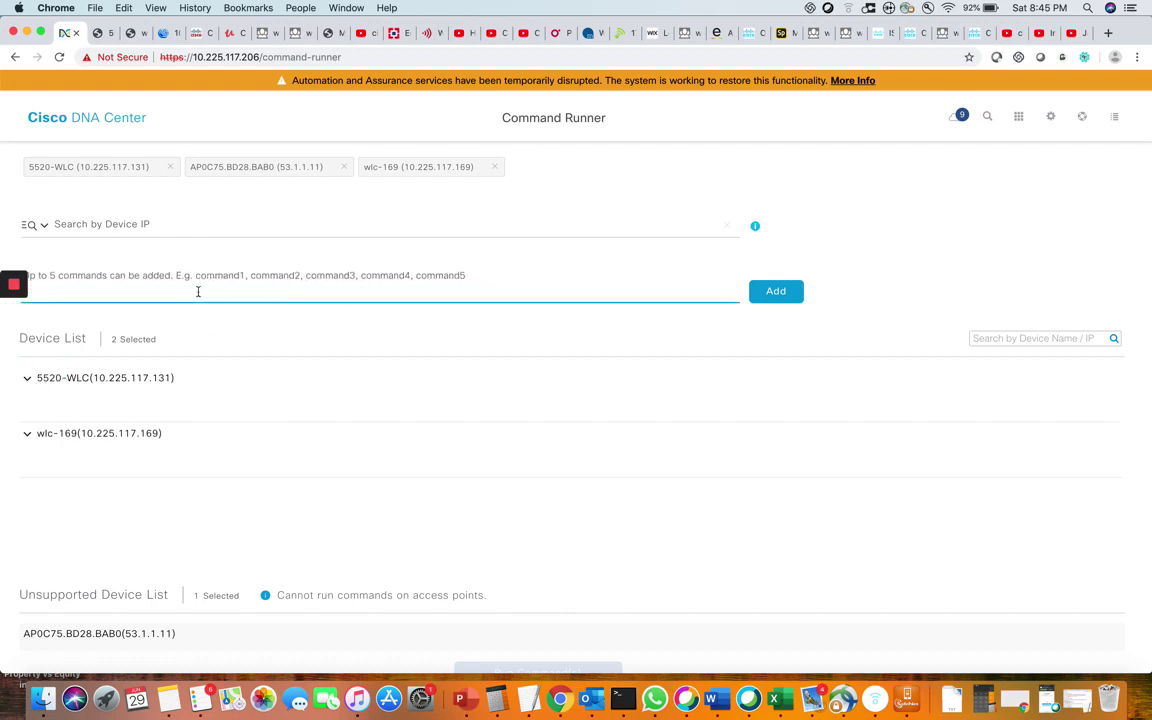
{"action": "type", "text": "show wlan summary"}
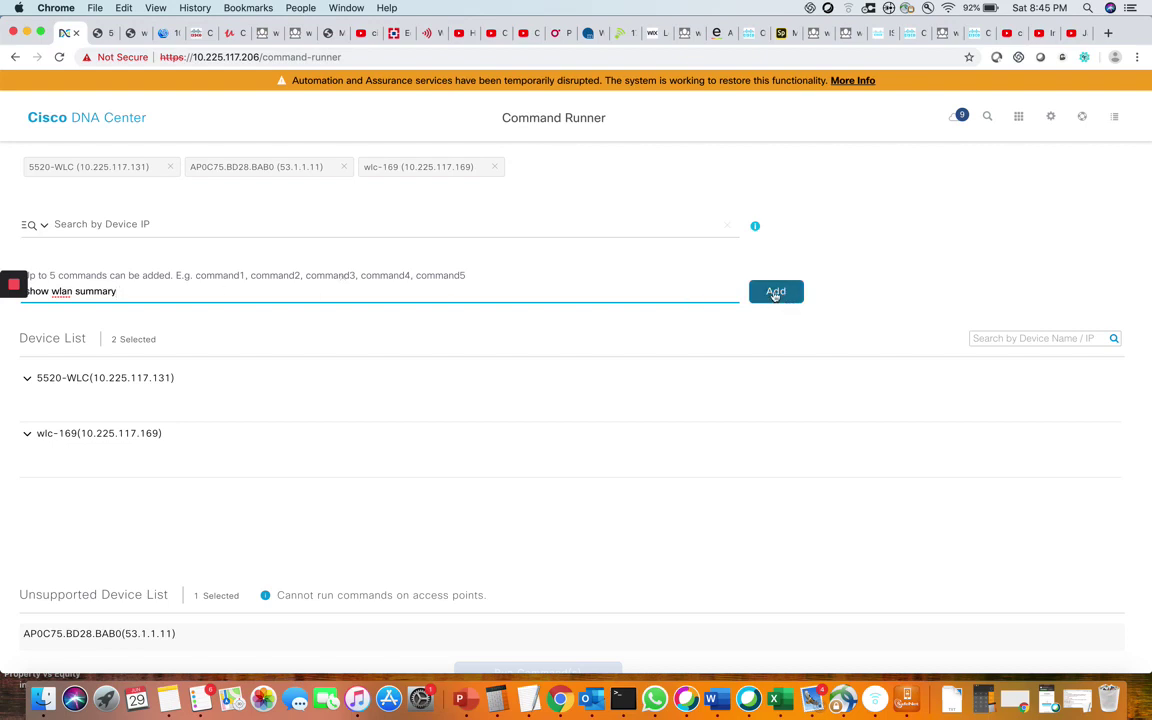
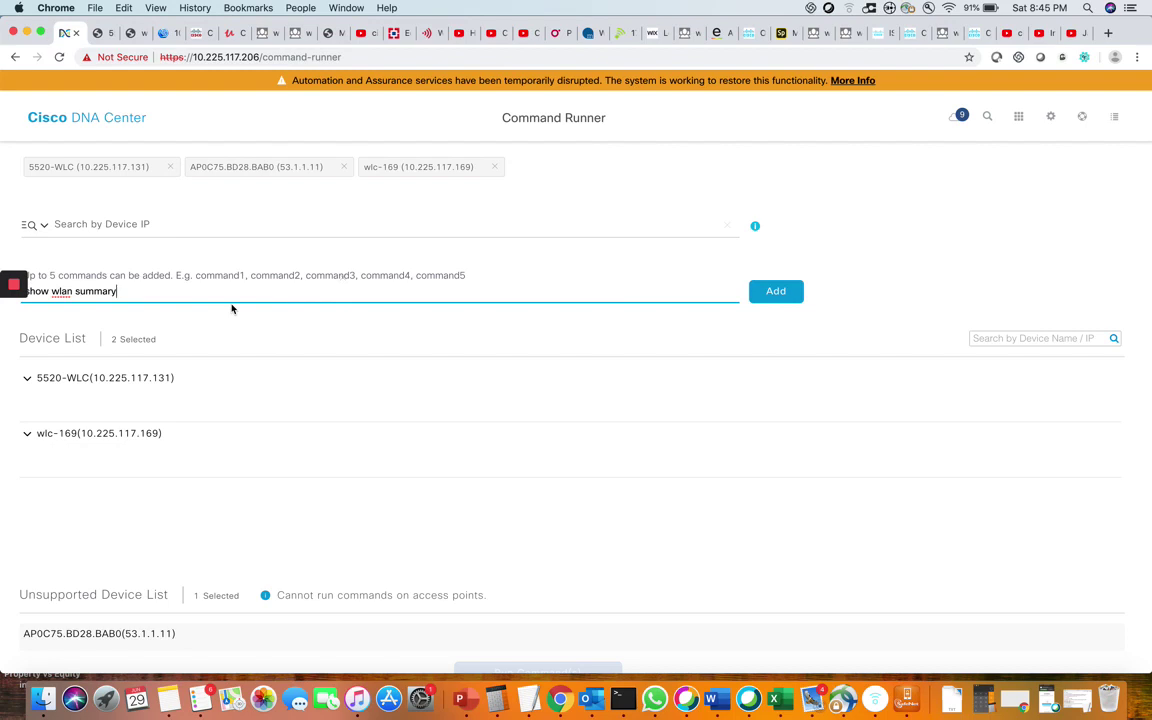
{"action": "type", "text": ",show interface summary"}
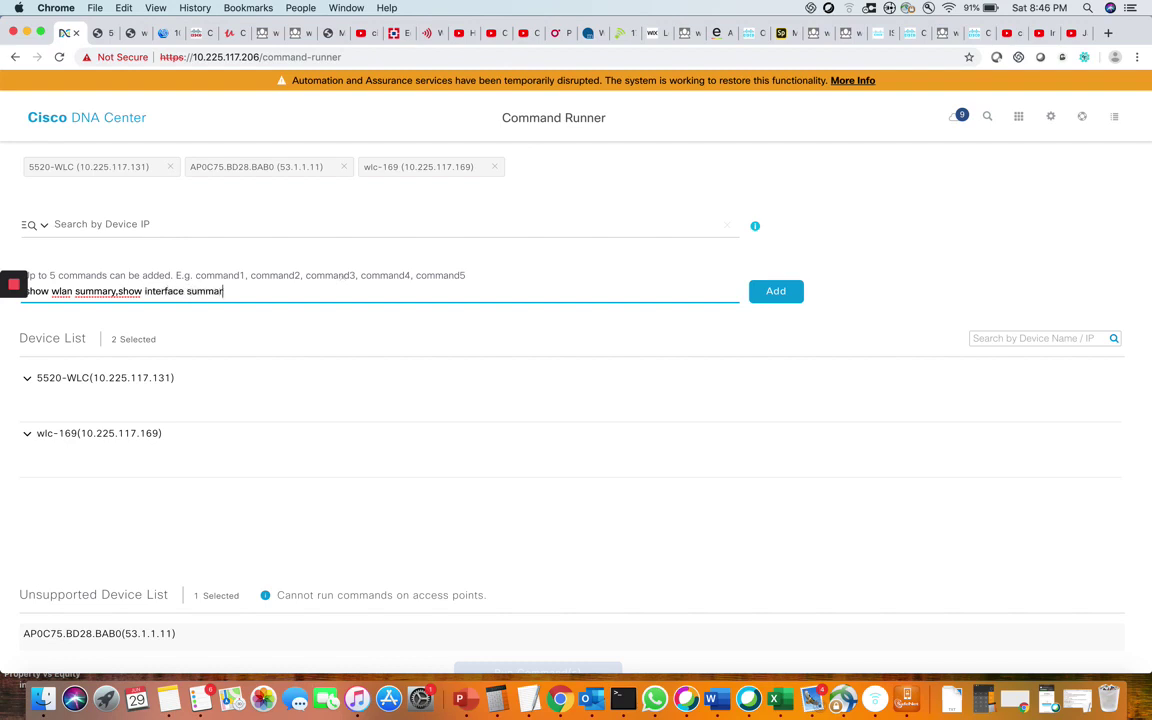
{"action": "left_click", "coordinate": [786, 296]}
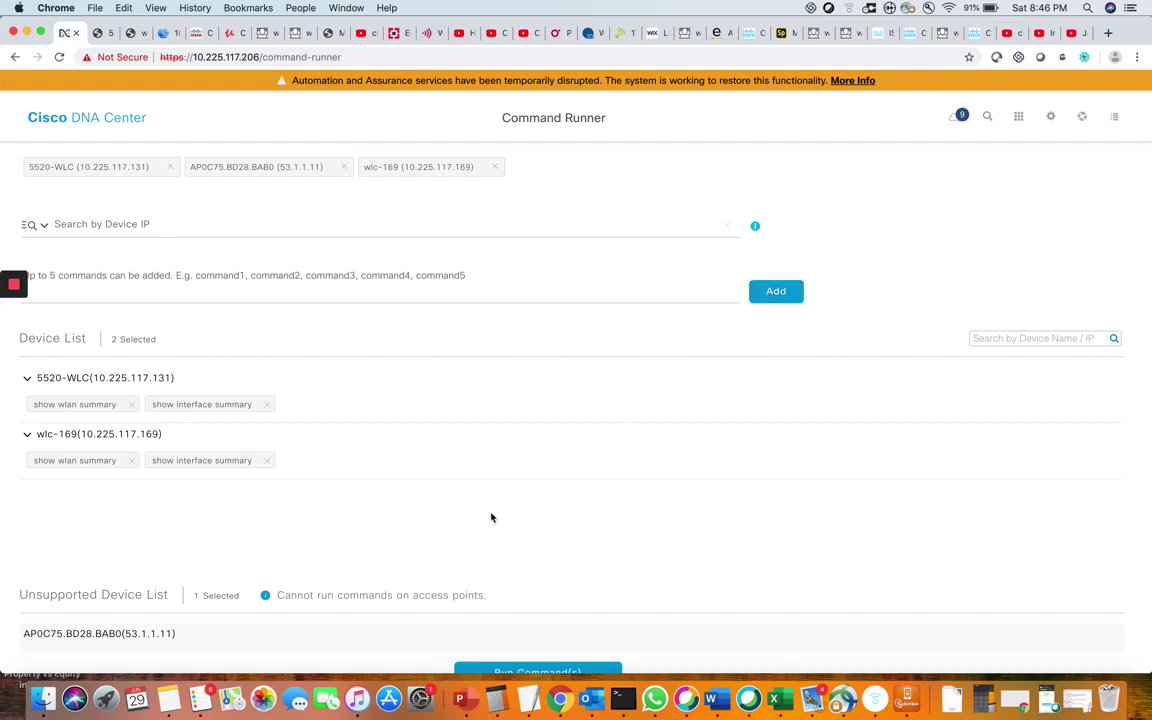
Add the misspelled command "show wlann summary" to both wireless controllers
{"action": "left_click", "coordinate": [241, 292]}
{"action": "type", "text": "show "}
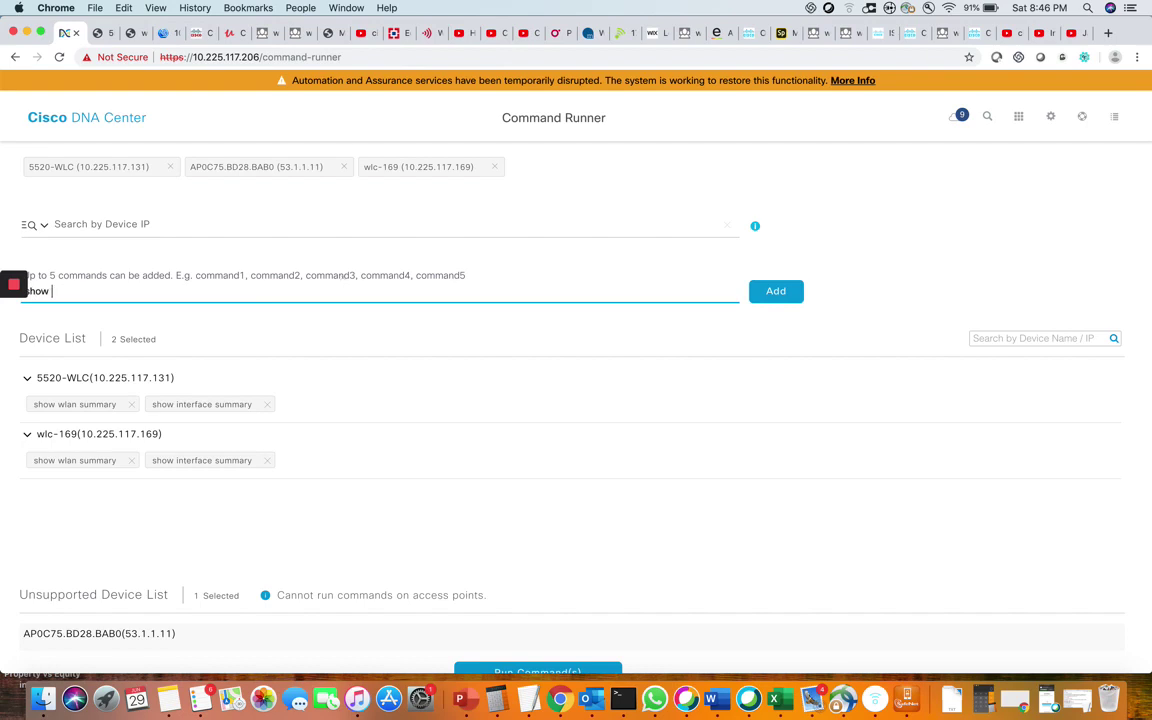
{"action": "type", "text": "wlann summary"}
{"action": "left_click", "coordinate": [785, 295]}
Try to add the configuration command "config wlan create 200 cisco cisco" to both wireless controllers
{"action": "left_click", "coordinate": [408, 287]}
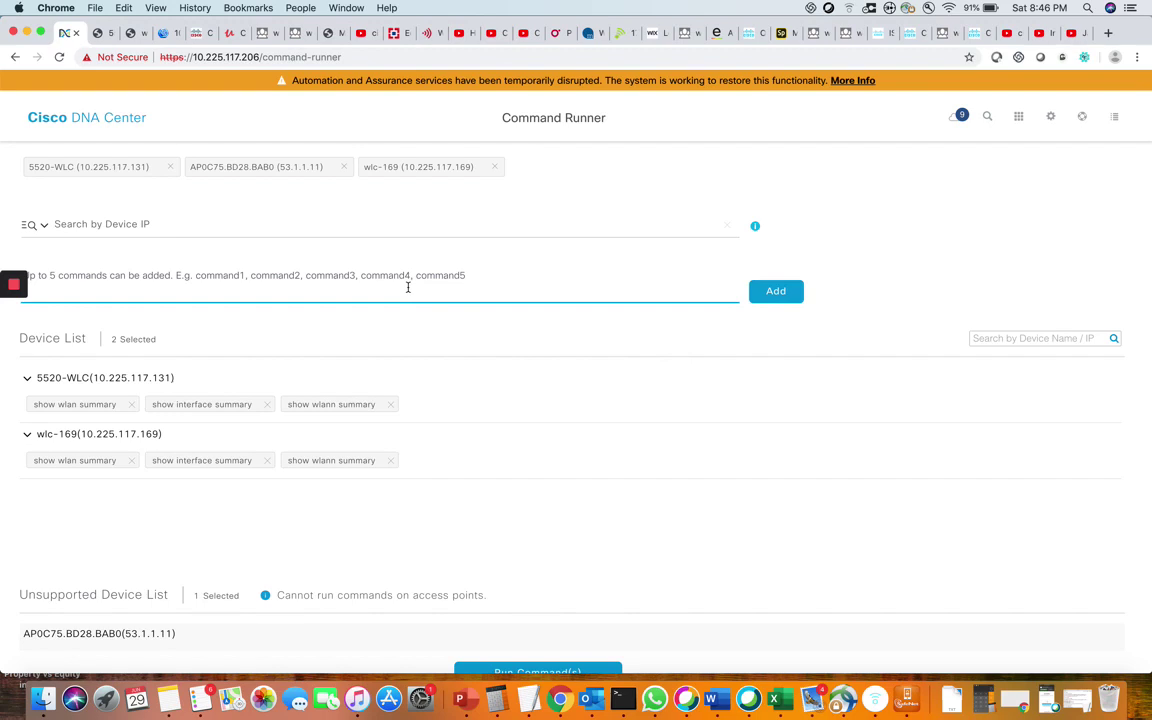
{"action": "type", "text": "config wlan create 200 cisco ci"}
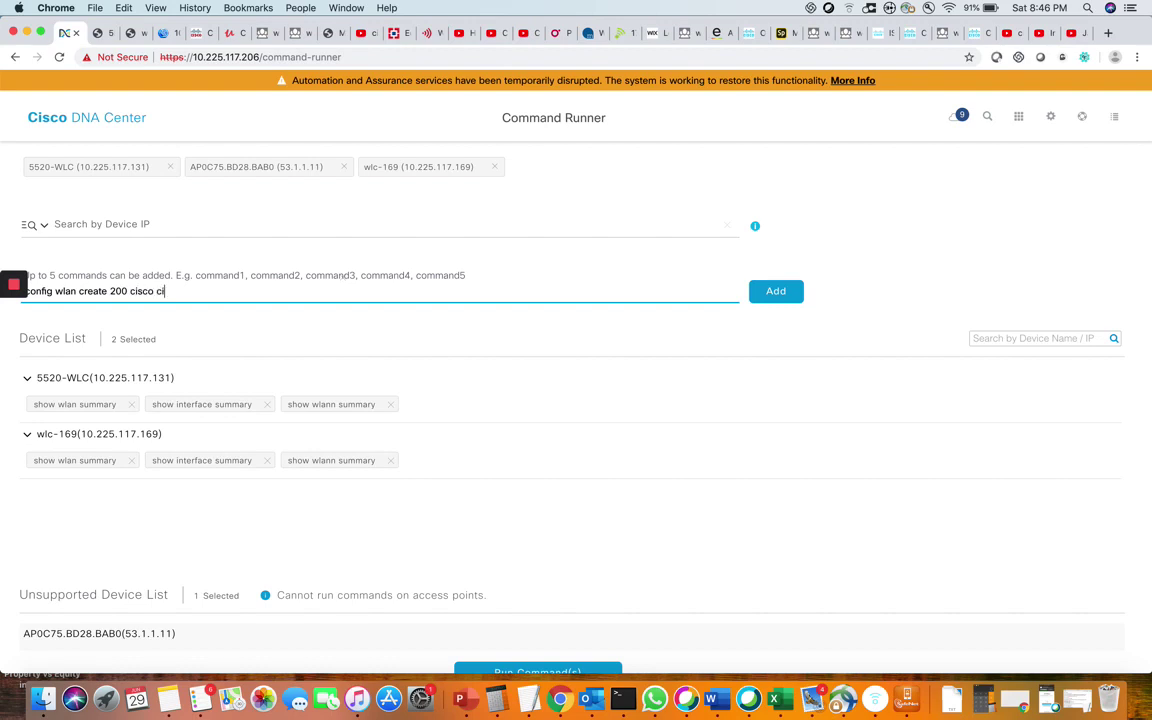
{"action": "type", "text": "sco"}
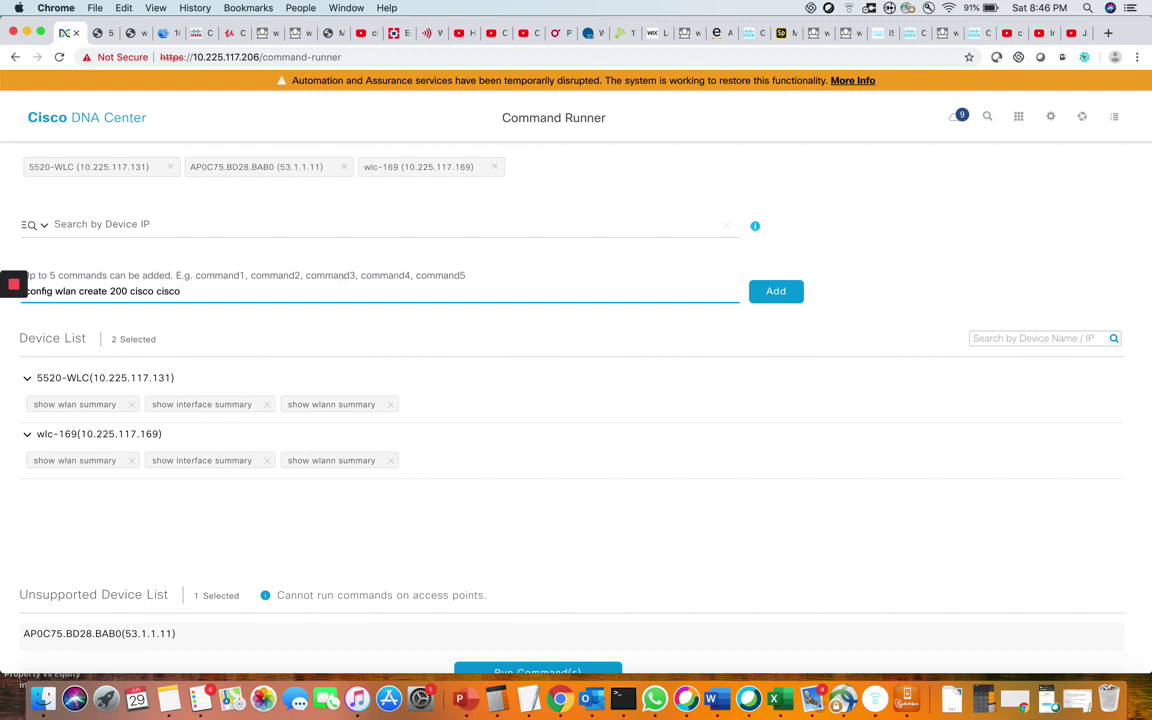
{"action": "left_click", "coordinate": [784, 299]}
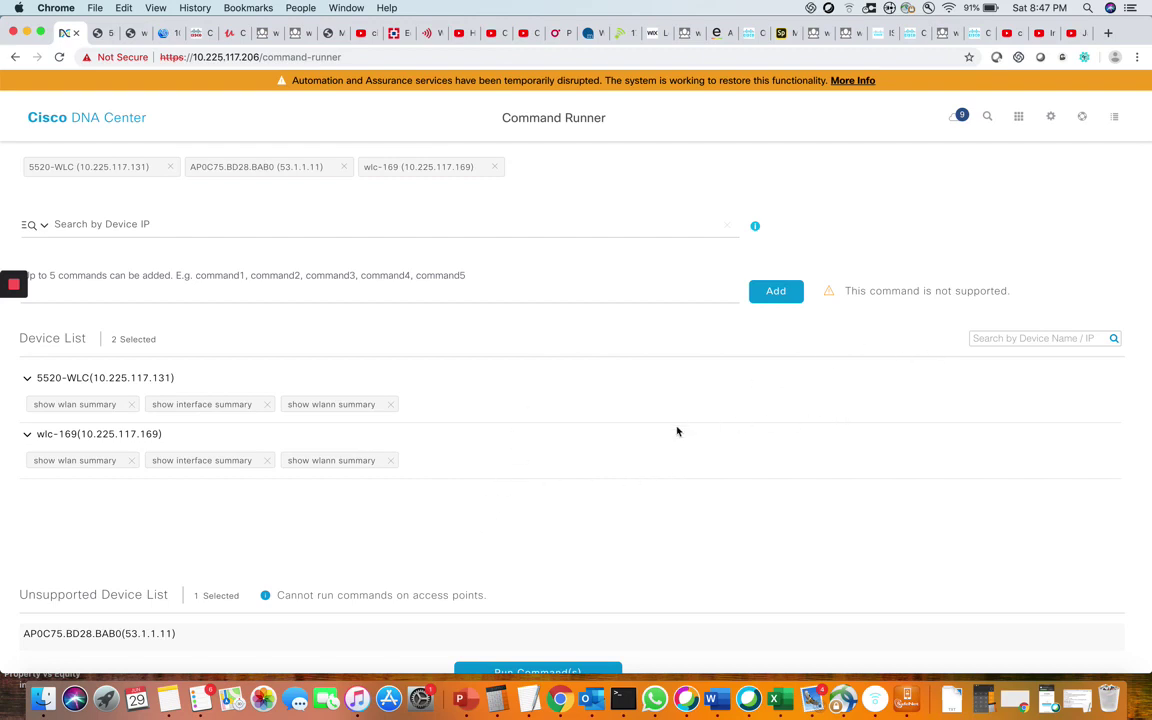
Run the added commands on both controllers and display the "show wlan summary" output of wlc-169
{"action": "scroll", "coordinate": [632, 478], "scroll_direction": "down", "scroll_amount": 1}
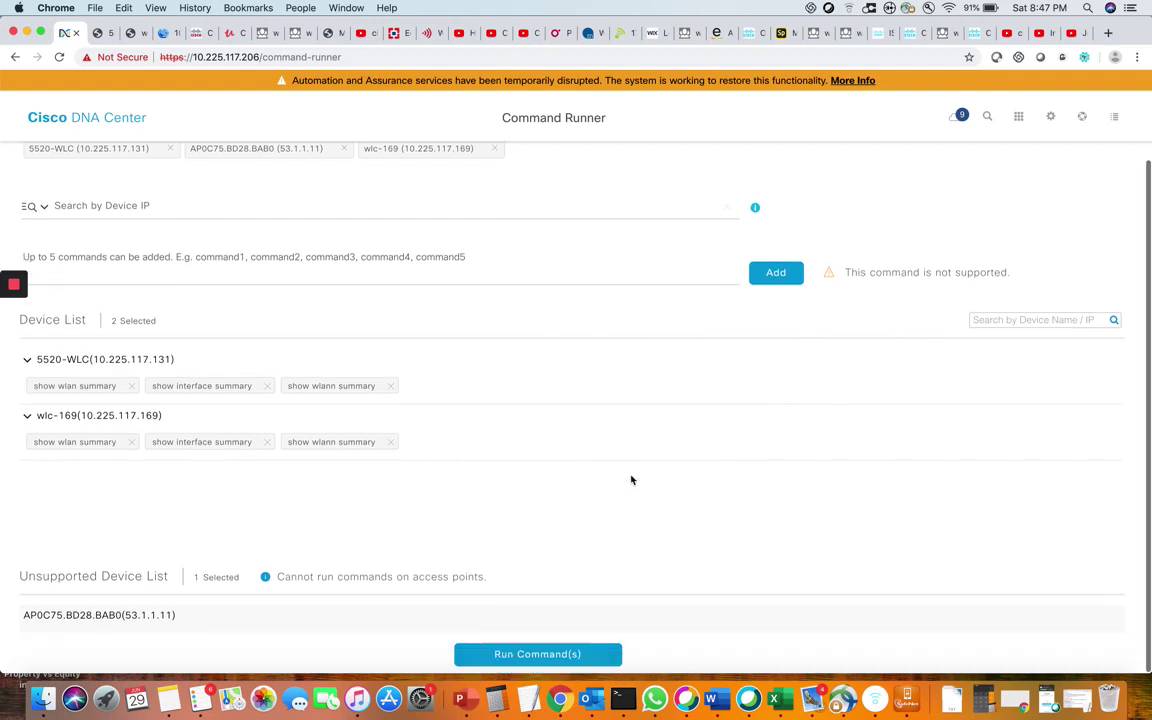
{"action": "left_click", "coordinate": [531, 655]}
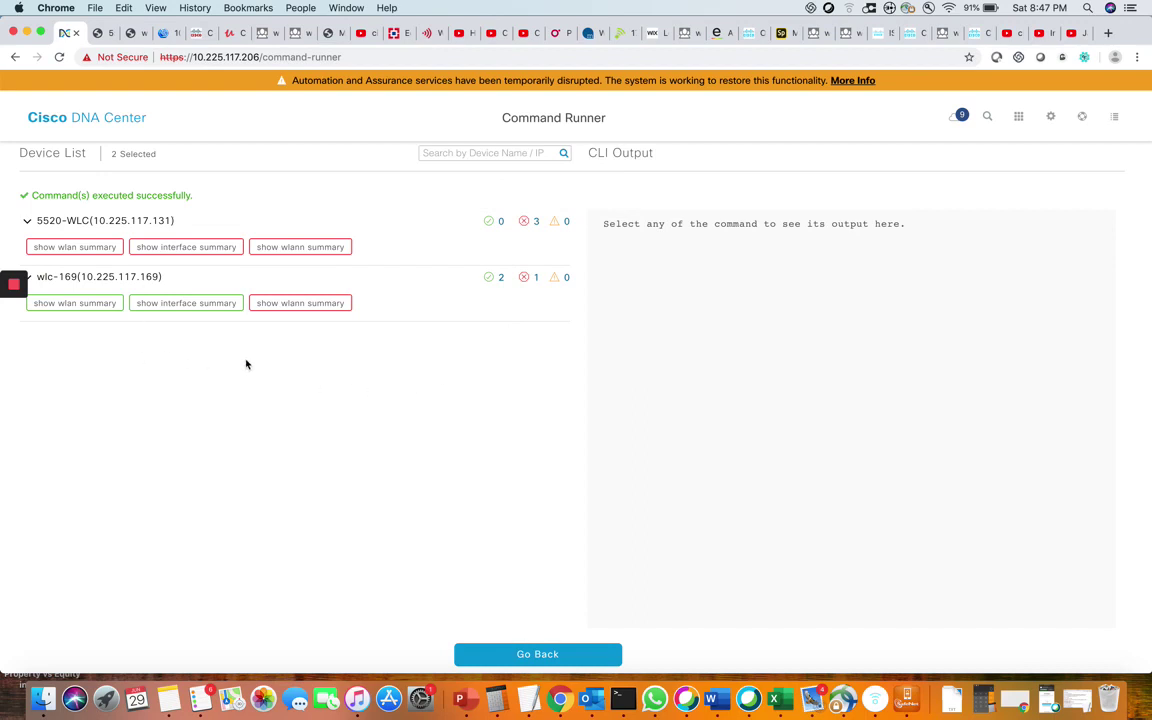
{"action": "left_click", "coordinate": [96, 304]}
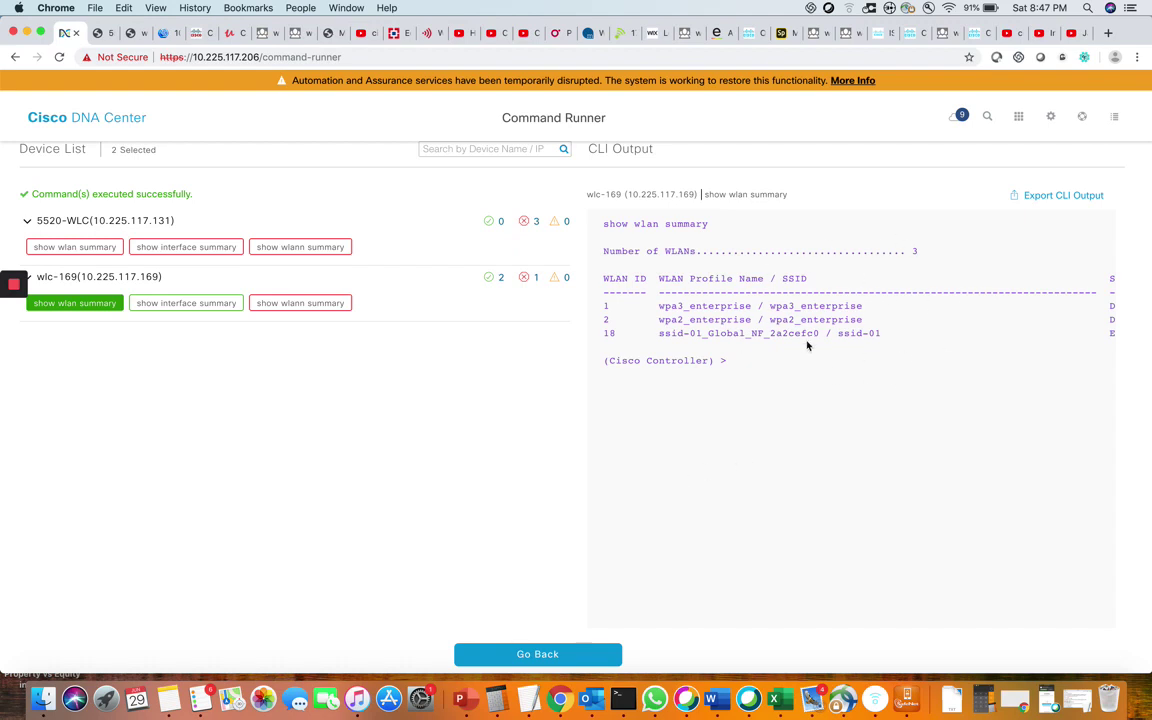
Export the displayed "show wlan summary" output as a text file, open the downloaded file to check it, and close it
{"action": "left_click", "coordinate": [1064, 197]}
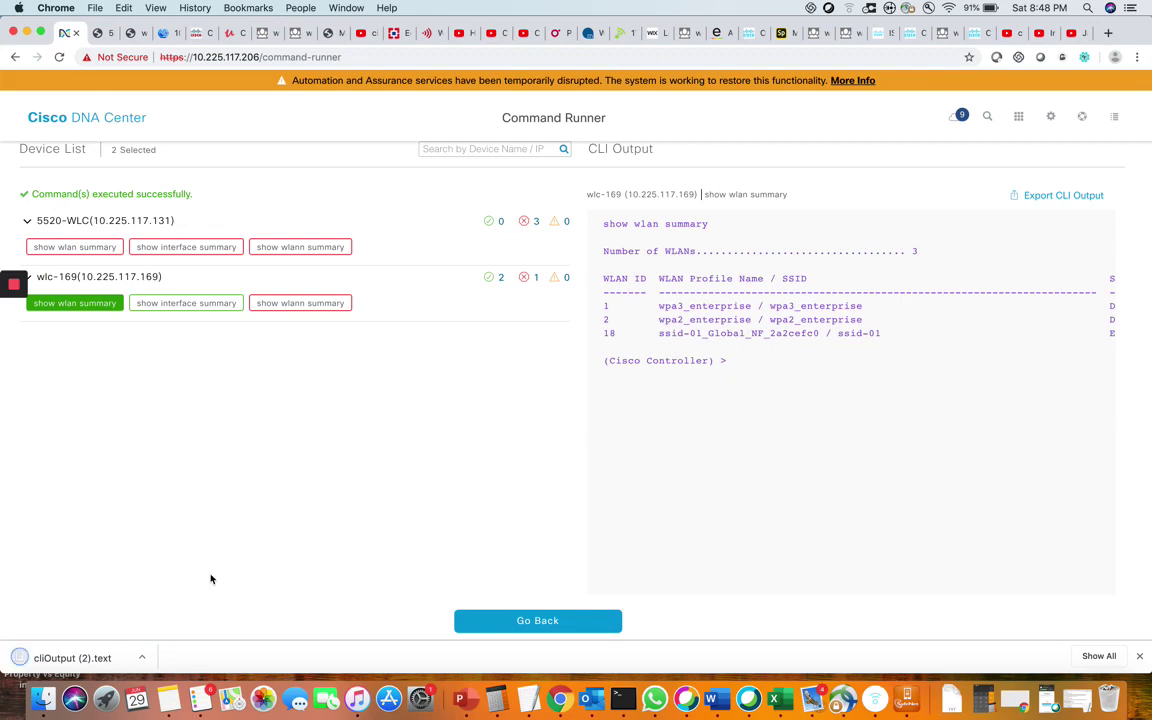
{"action": "left_click", "coordinate": [70, 657]}
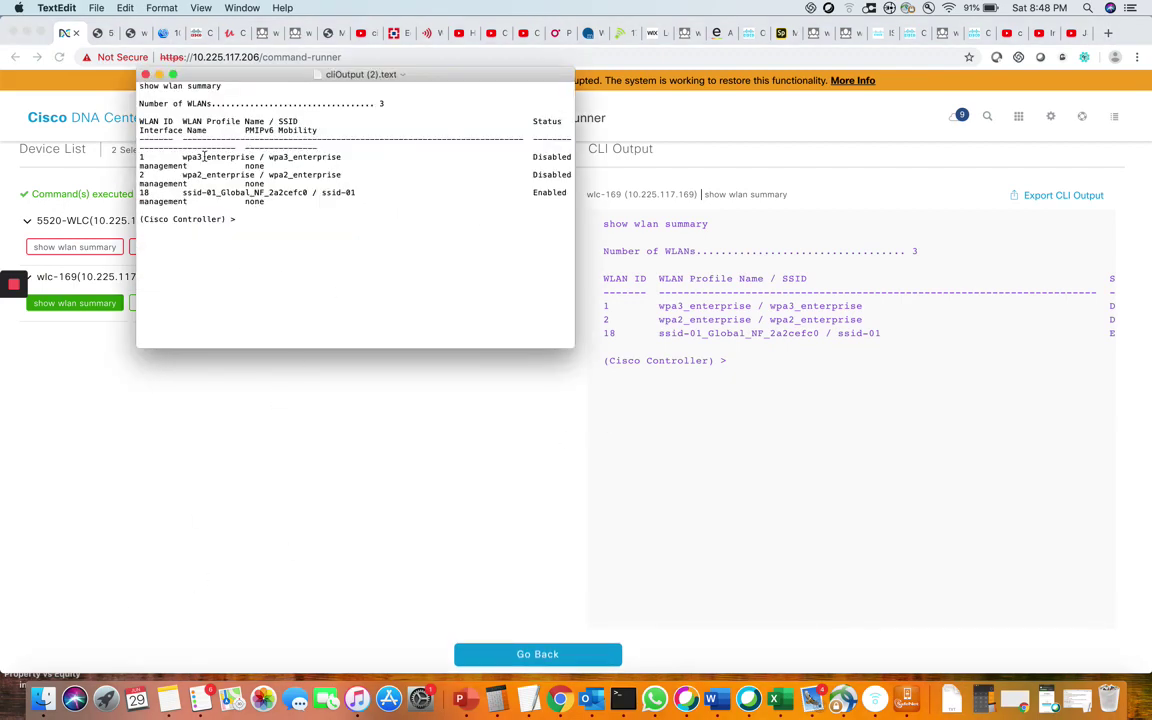
{"action": "left_click", "coordinate": [145, 76]}
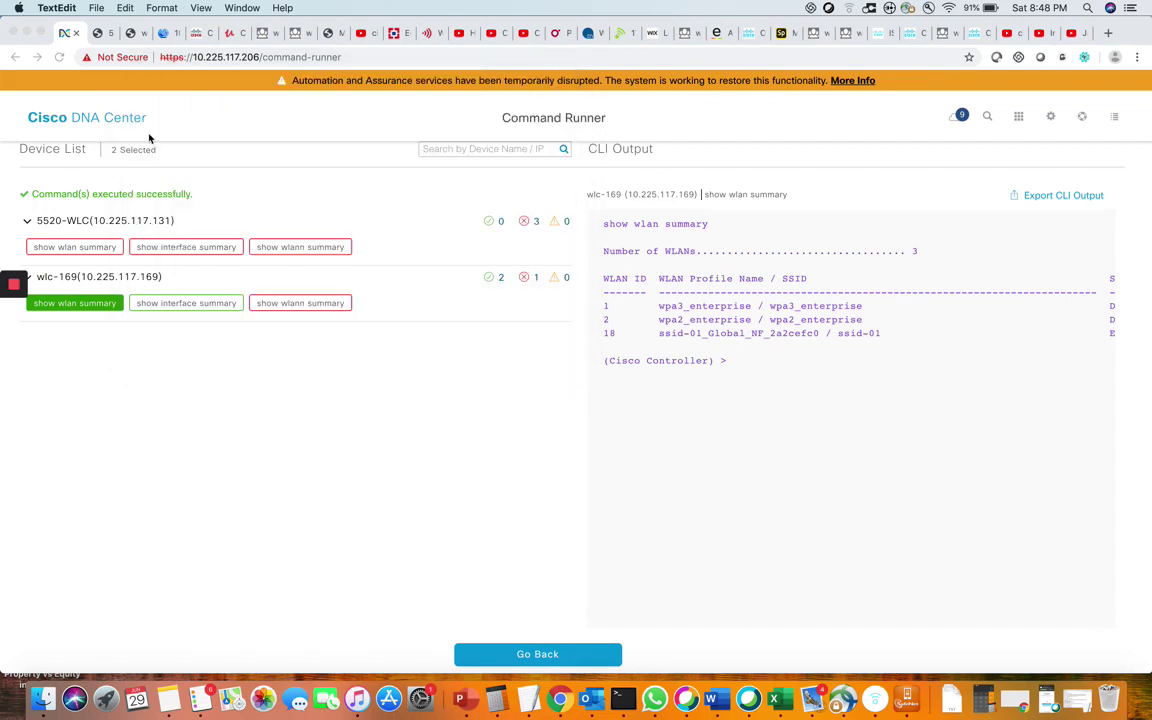
View wlc-169's output for "show interface summary" and "show wlann summary", and 5520-WLC's output for "show wlan summary"
{"action": "mouse_move", "coordinate": [13, 286]}
{"action": "left_click", "coordinate": [174, 307]}
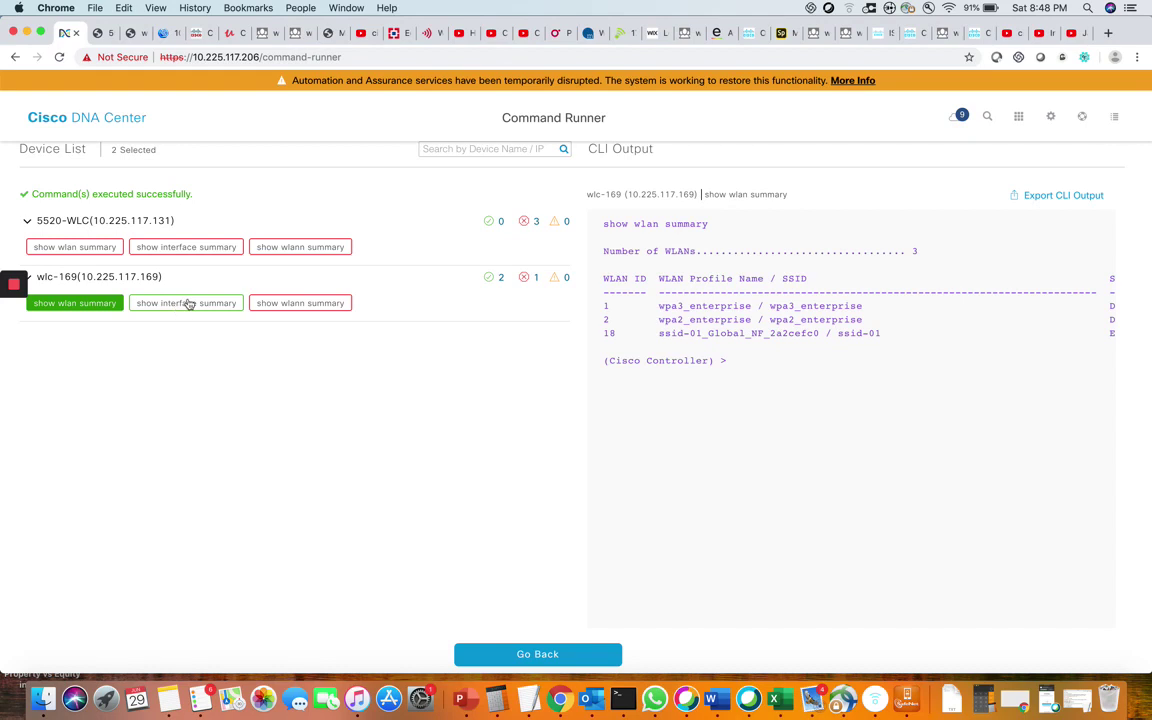
{"action": "left_click", "coordinate": [188, 303]}
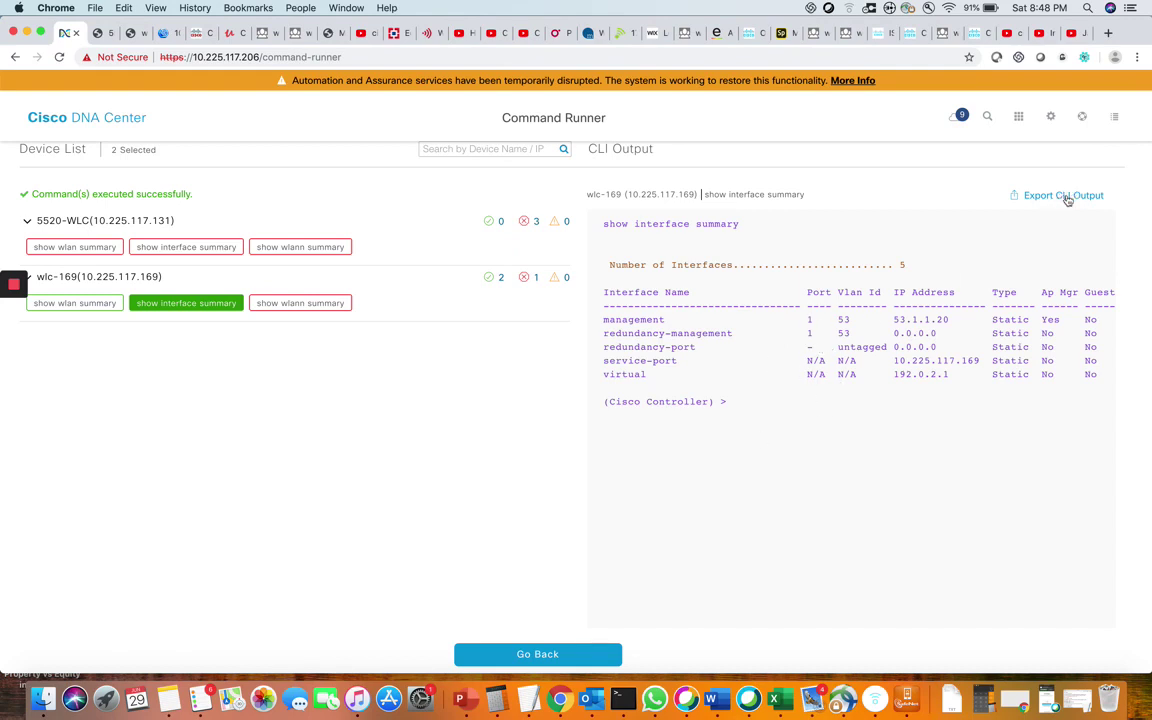
{"action": "left_click", "coordinate": [318, 306]}
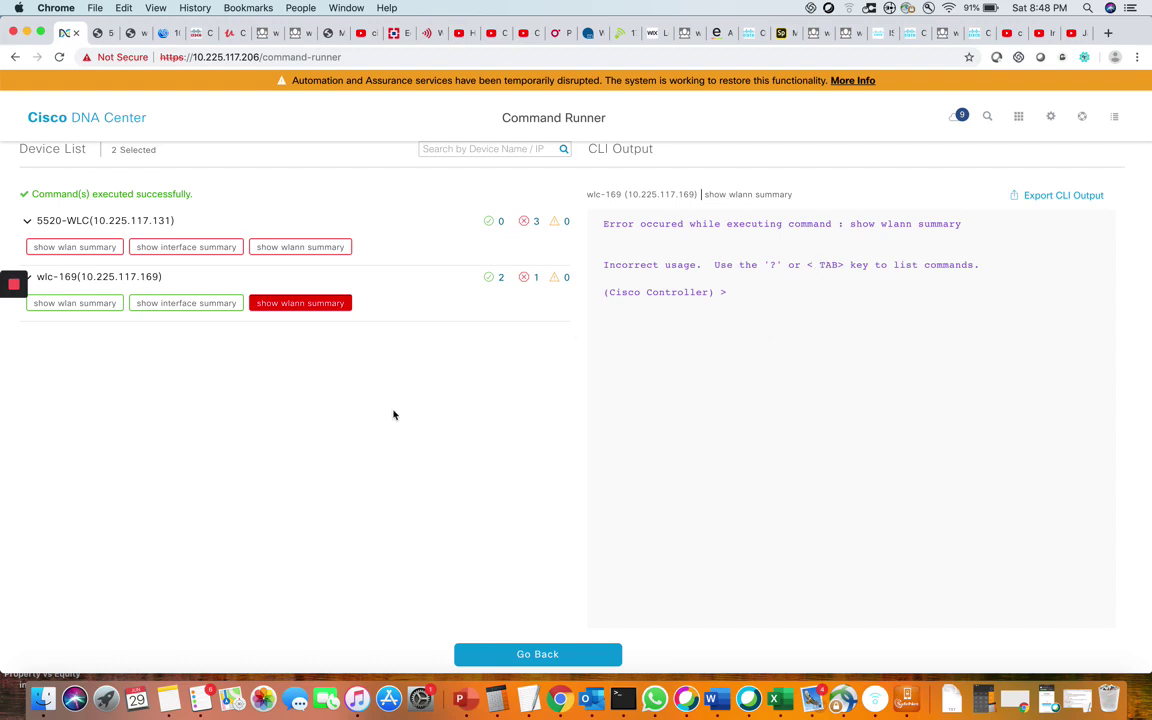
{"action": "left_click", "coordinate": [73, 249]}
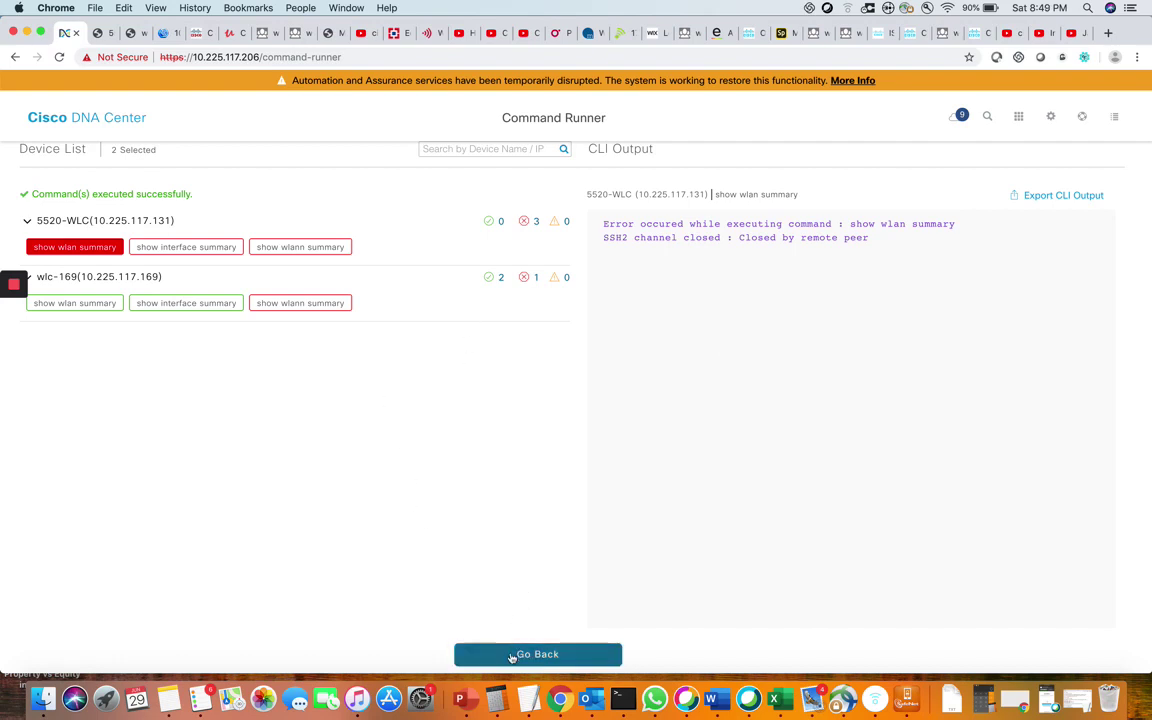
Return from the command results to the device and command selection page
{"action": "scroll", "coordinate": [514, 492], "scroll_direction": "up", "scroll_amount": 1}
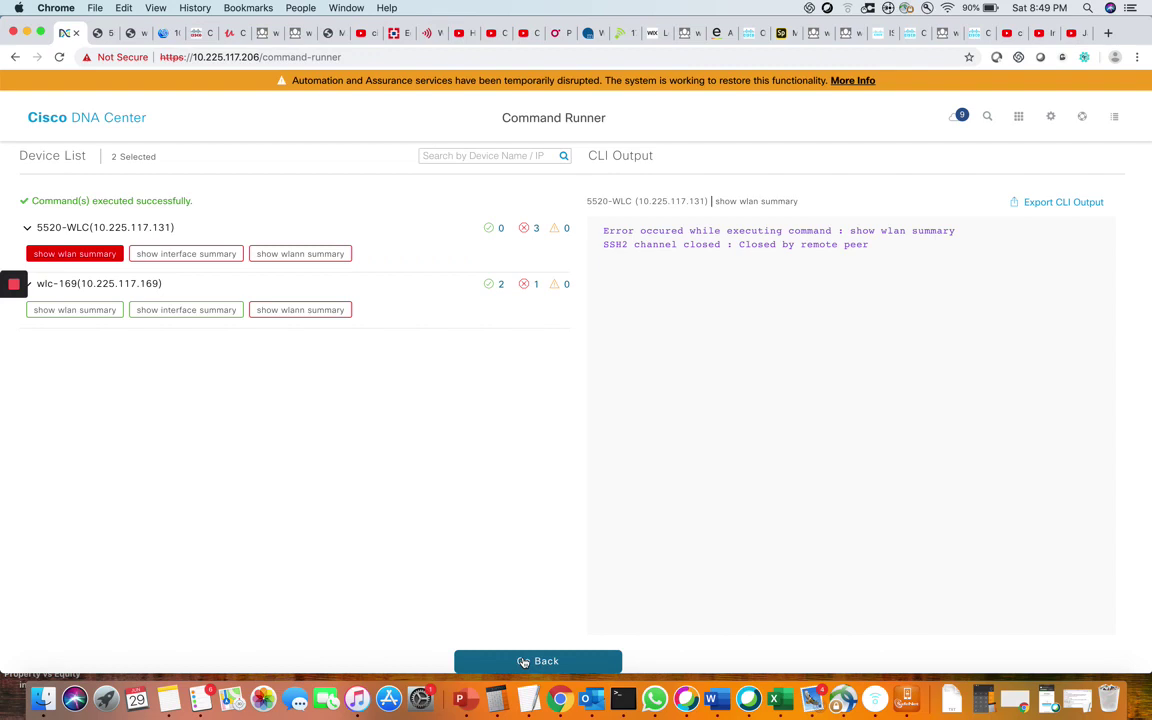
{"action": "left_click", "coordinate": [537, 661]}
{"action": "mouse_move", "coordinate": [17, 290]}
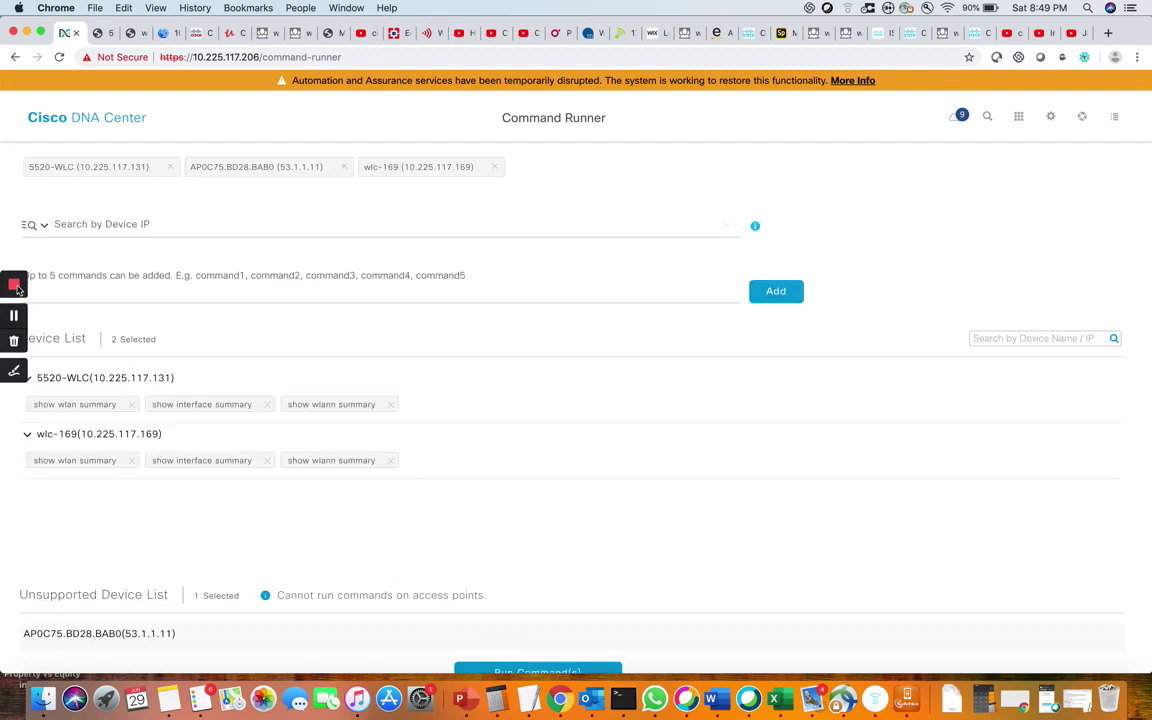